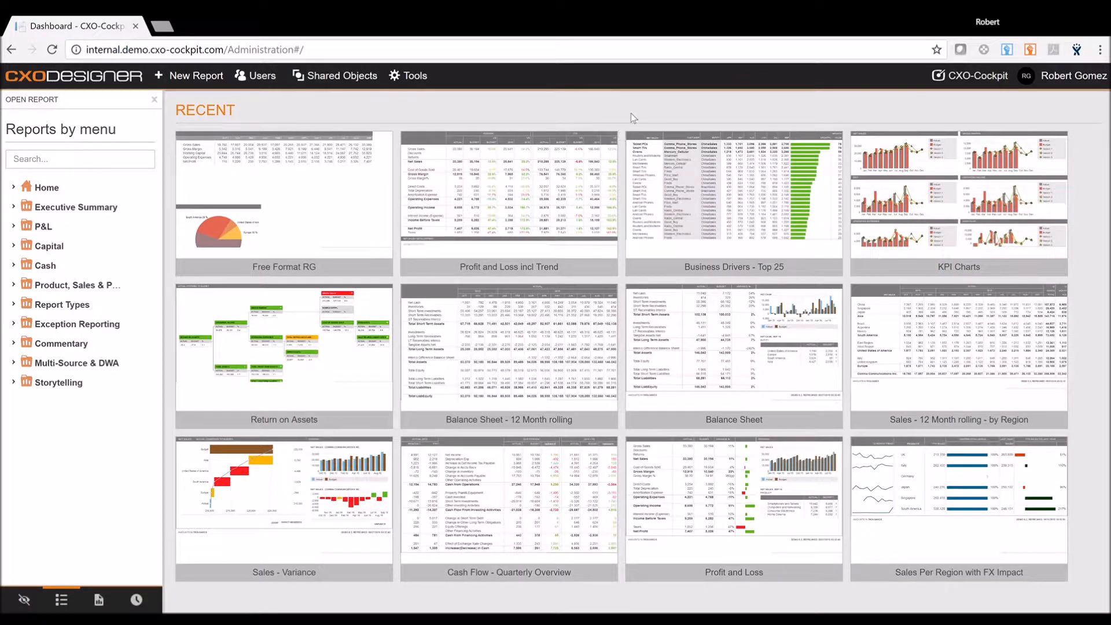
Create a report named "Multi Source Test" with EPM as source system, based on the existing Multi-Column template
click(196, 81)
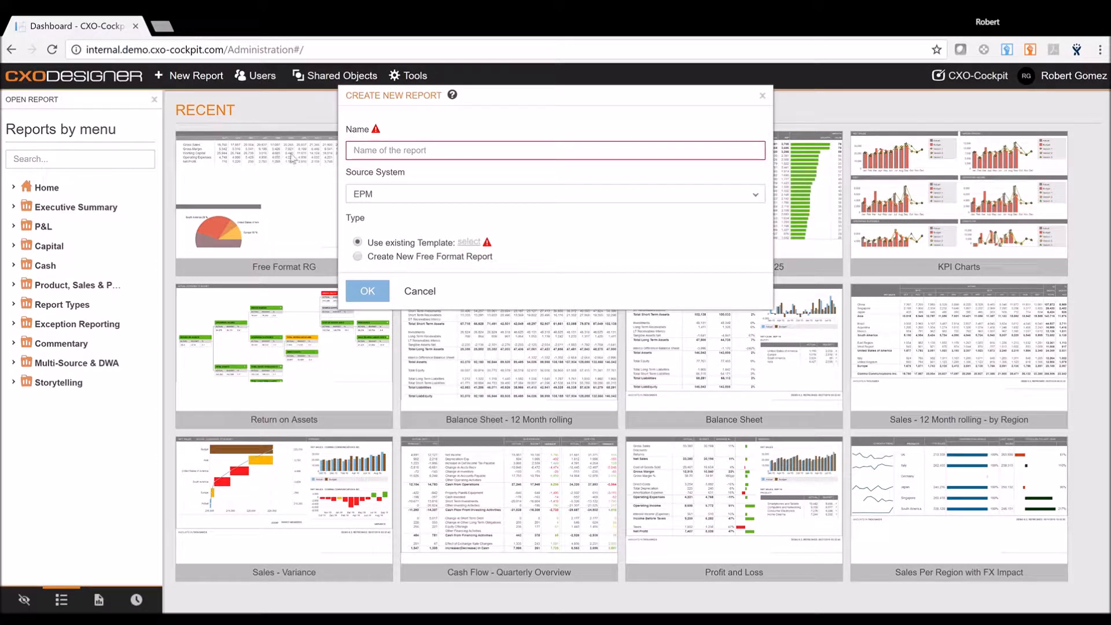
click(381, 159)
text(Multi Source Test)
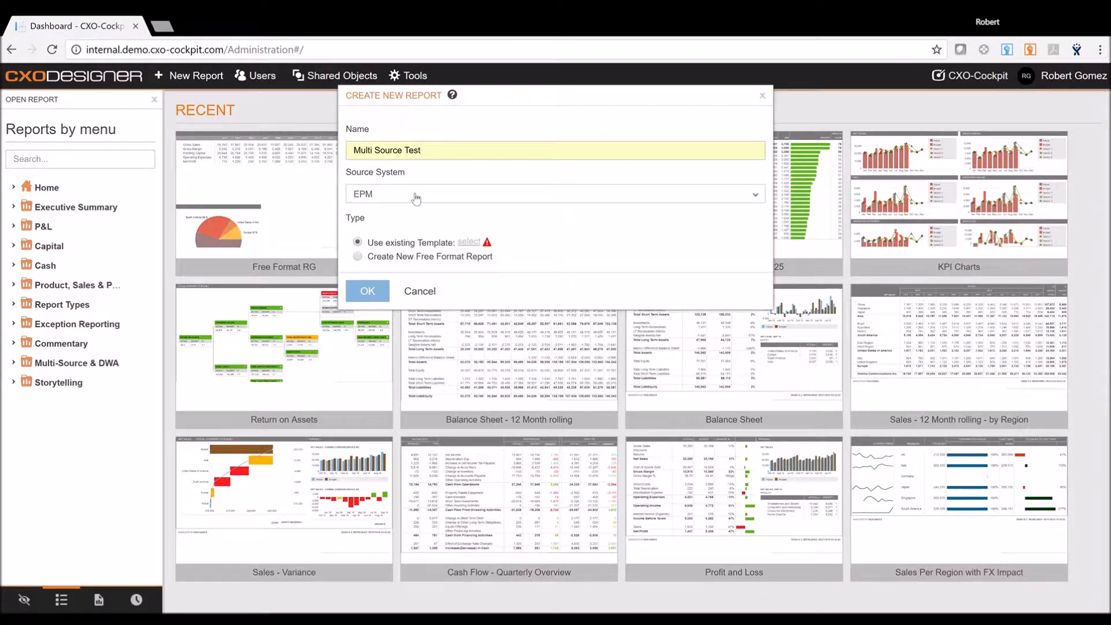
click(414, 198)
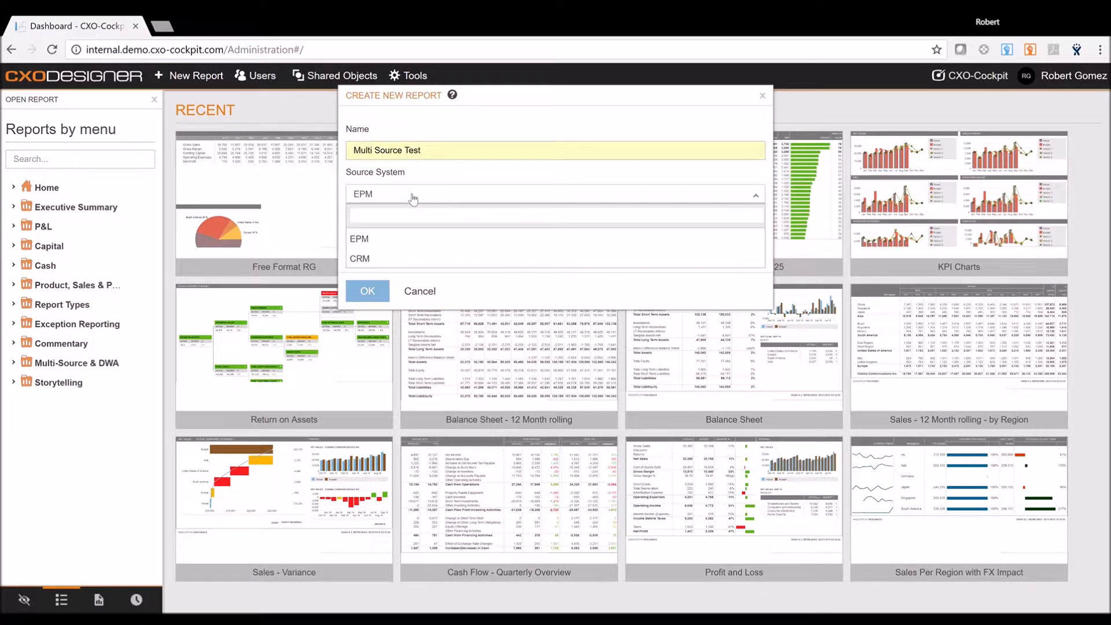
click(370, 240)
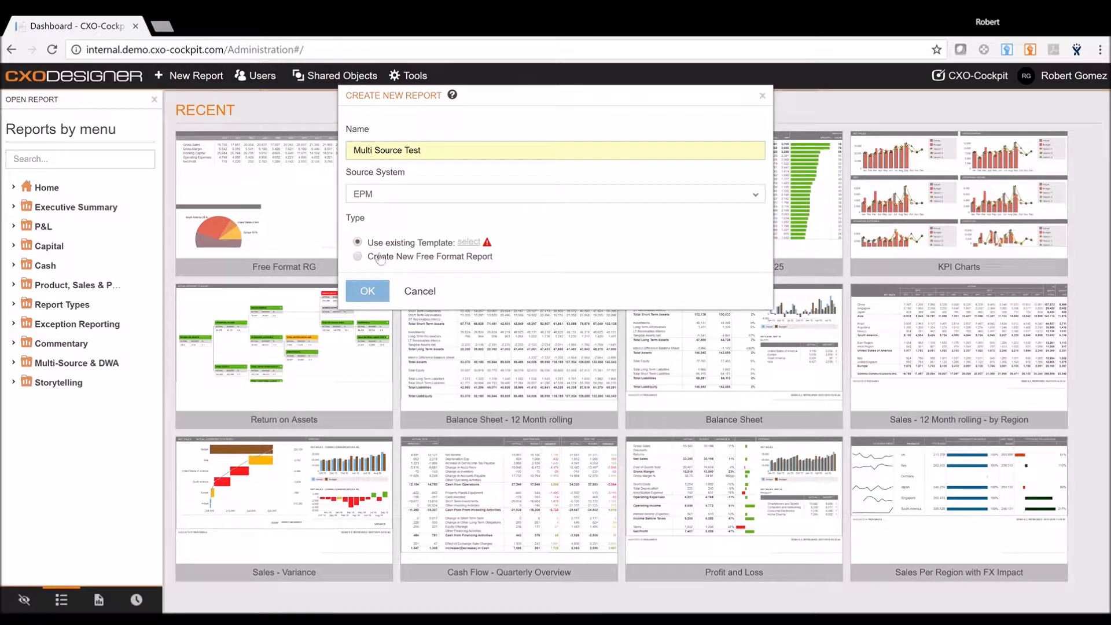
click(470, 242)
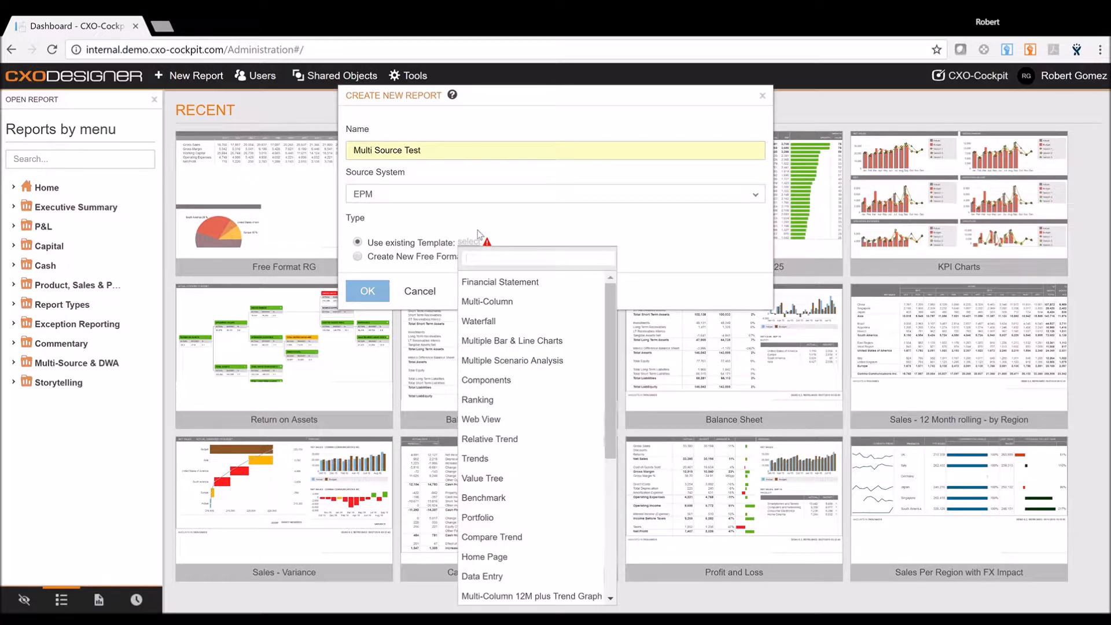
click(487, 302)
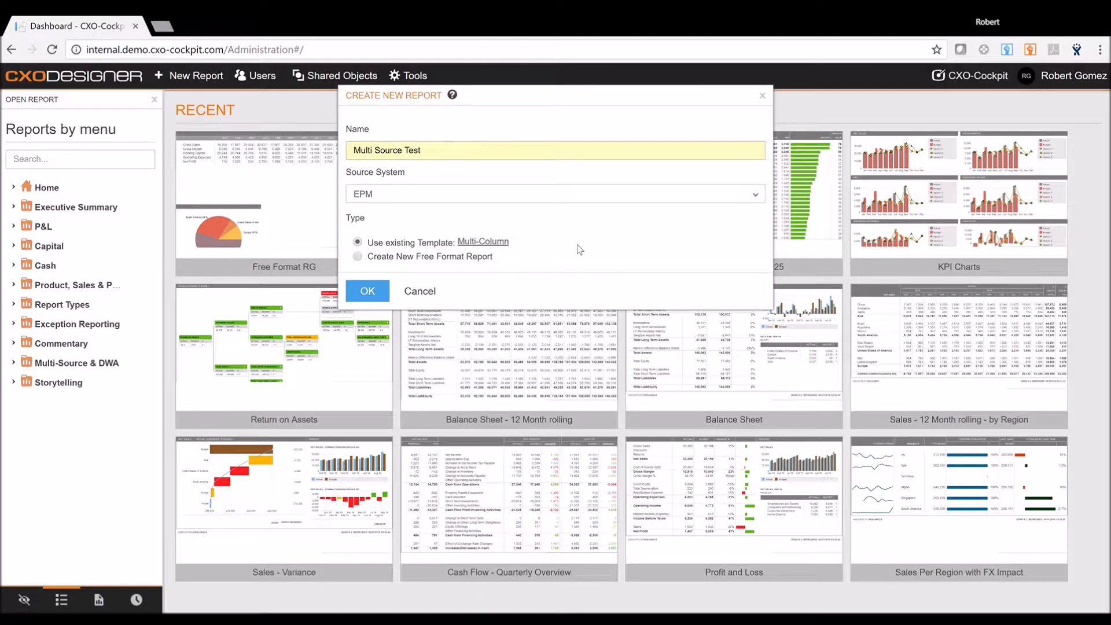
click(368, 292)
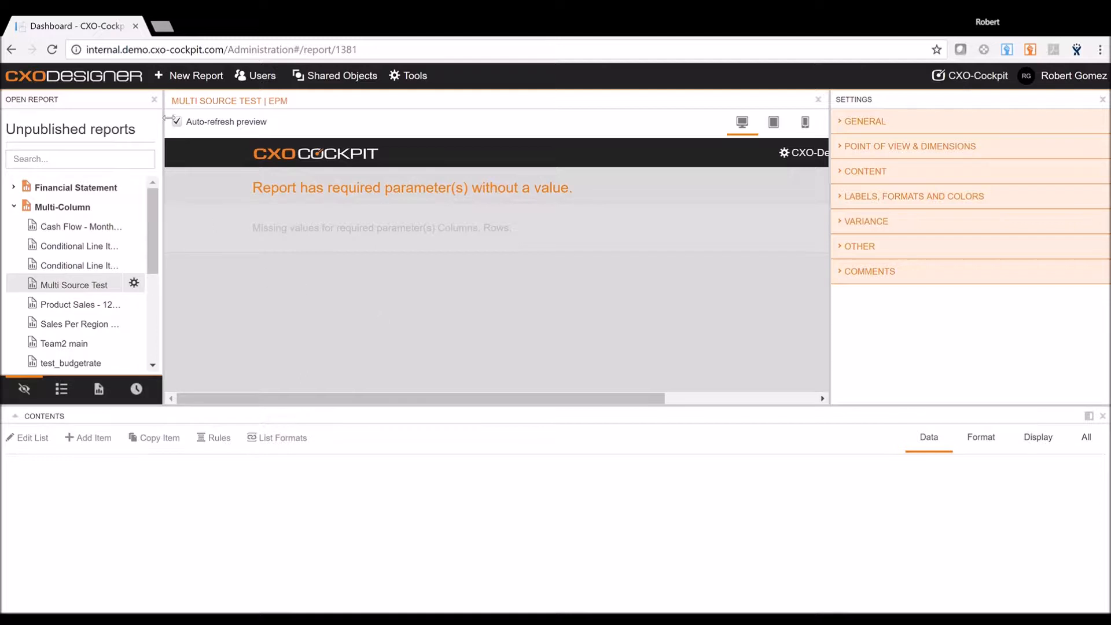
Assign the shared list ___TimeSeries12 to the report's Columns, filtering the lists by "time"
click(156, 101)
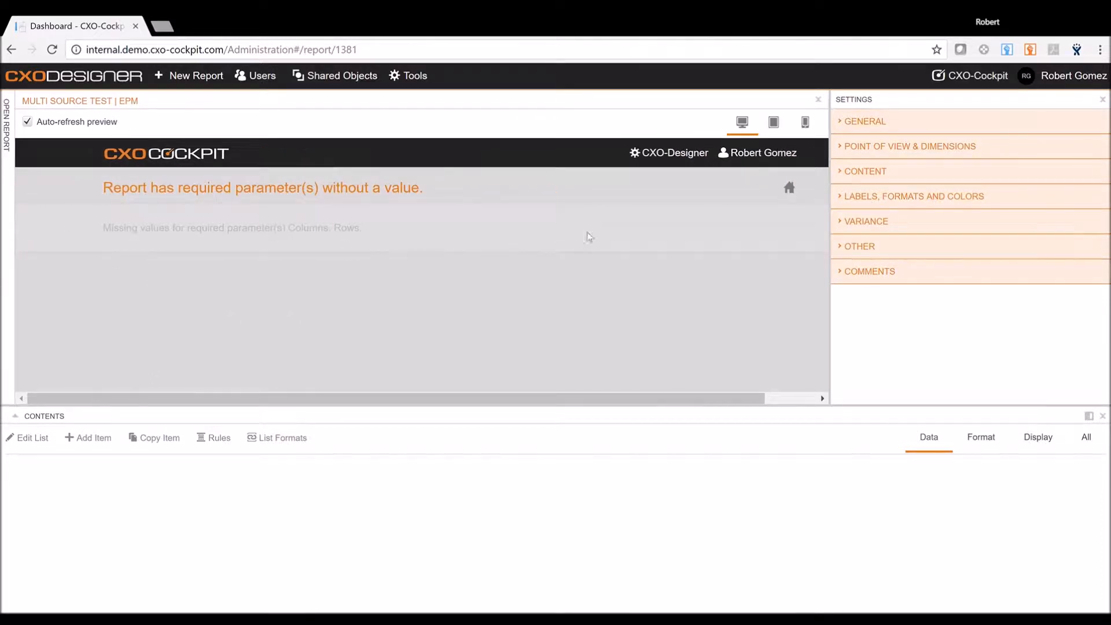
click(858, 173)
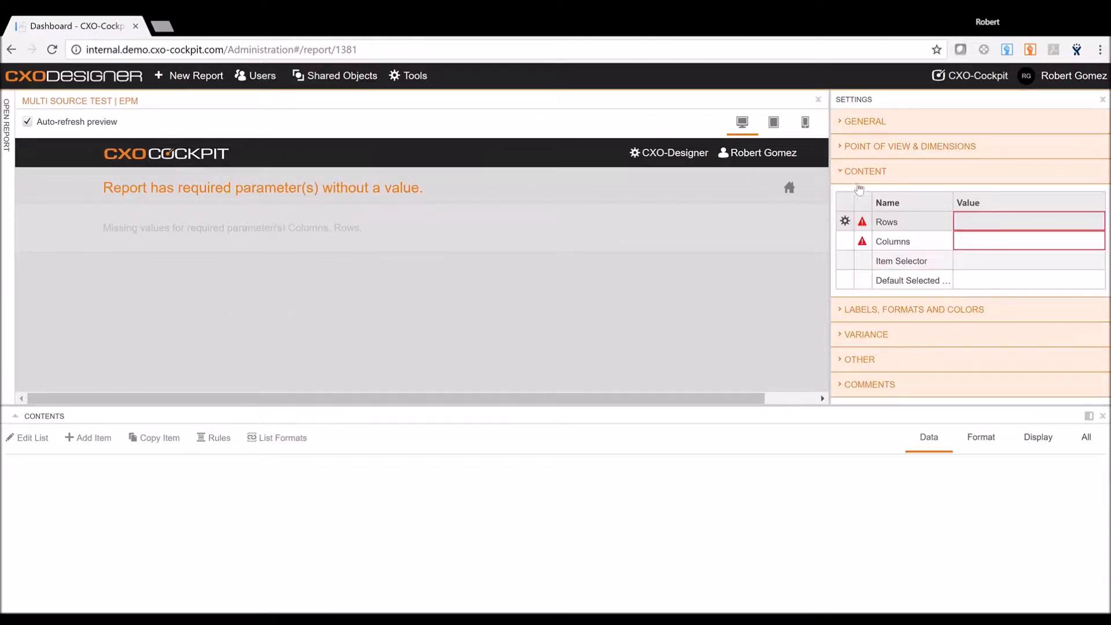
click(984, 247)
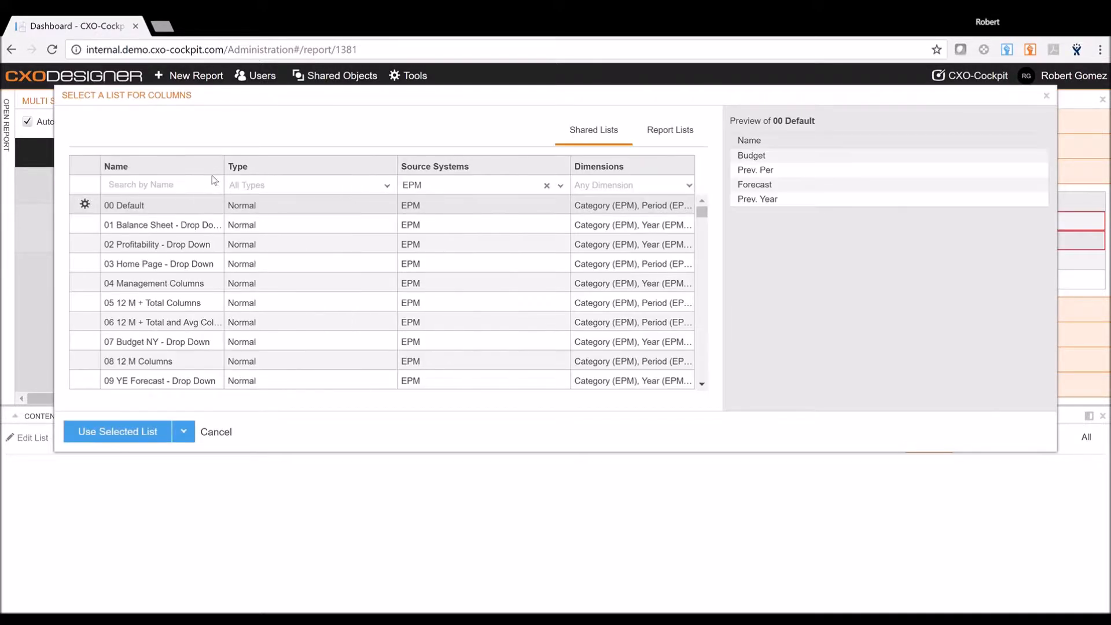
click(181, 185)
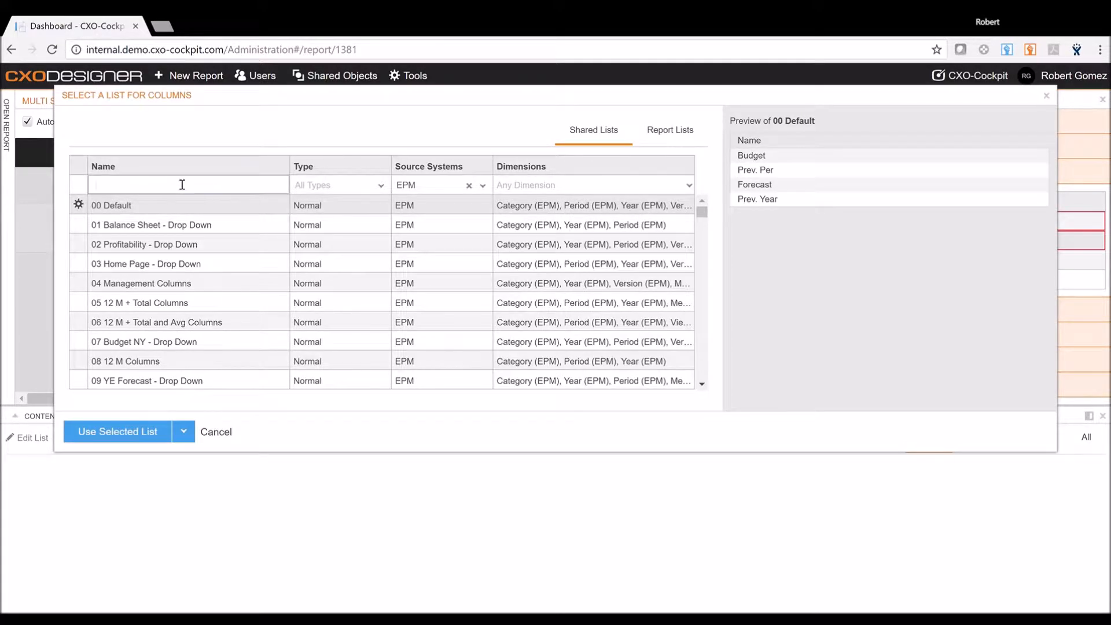
text(time)
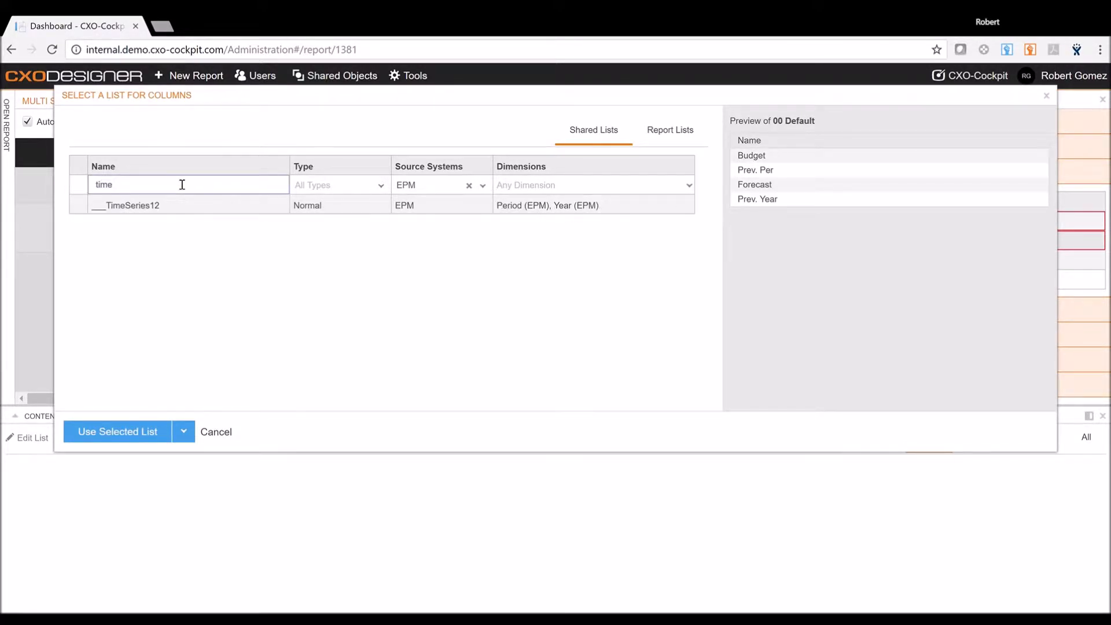
click(149, 206)
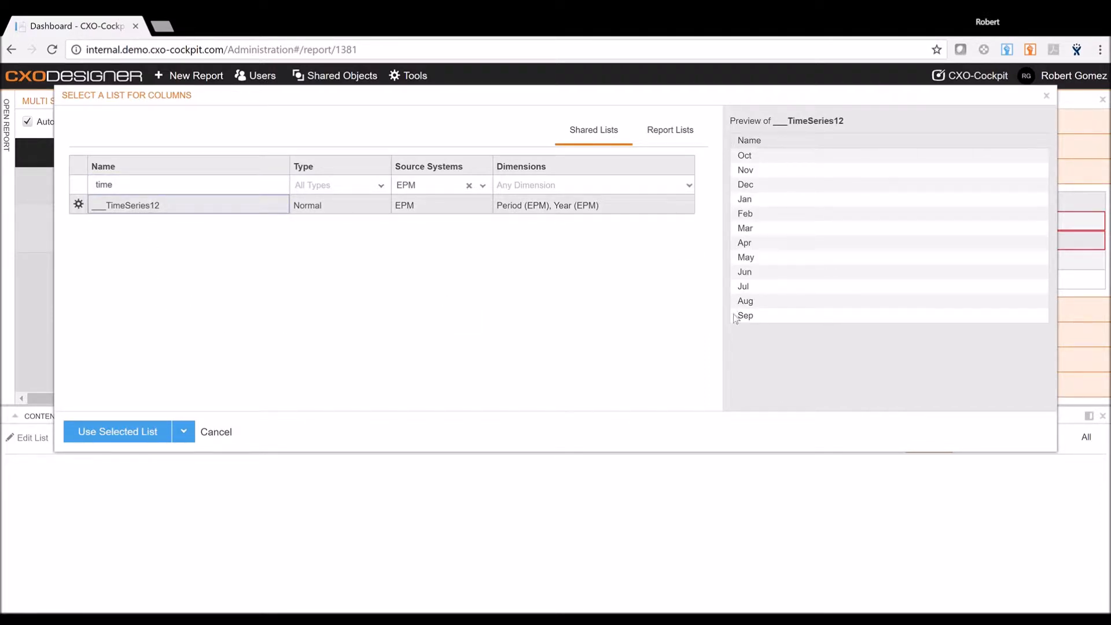
click(140, 435)
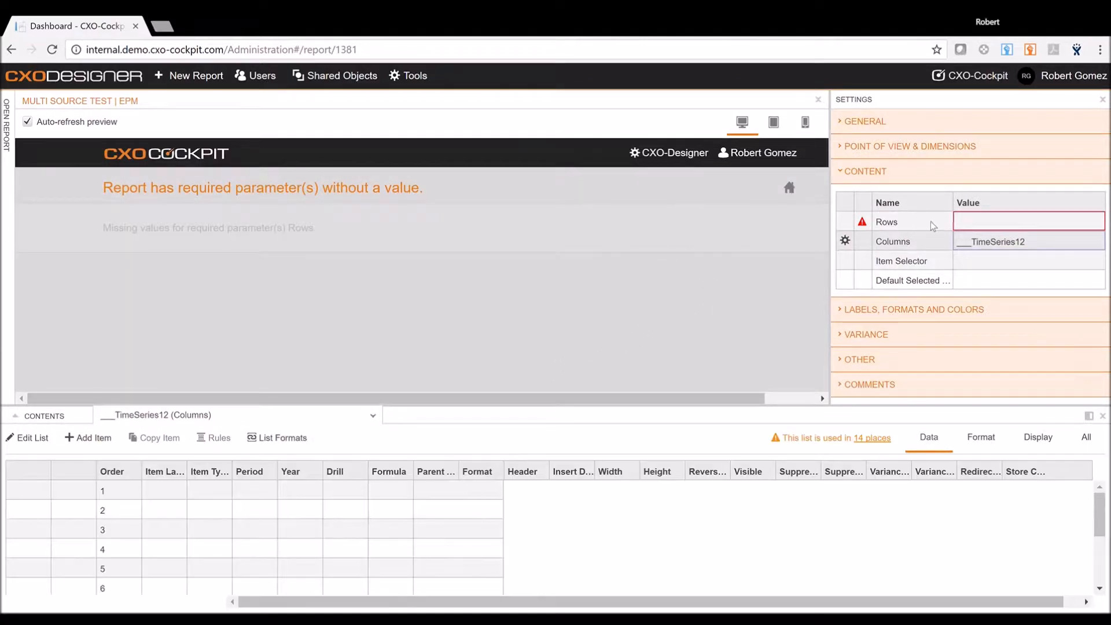
Assign the shared list "Profit and Loss - Simple" to the report's Rows, filtering the lists by "profit"
click(997, 222)
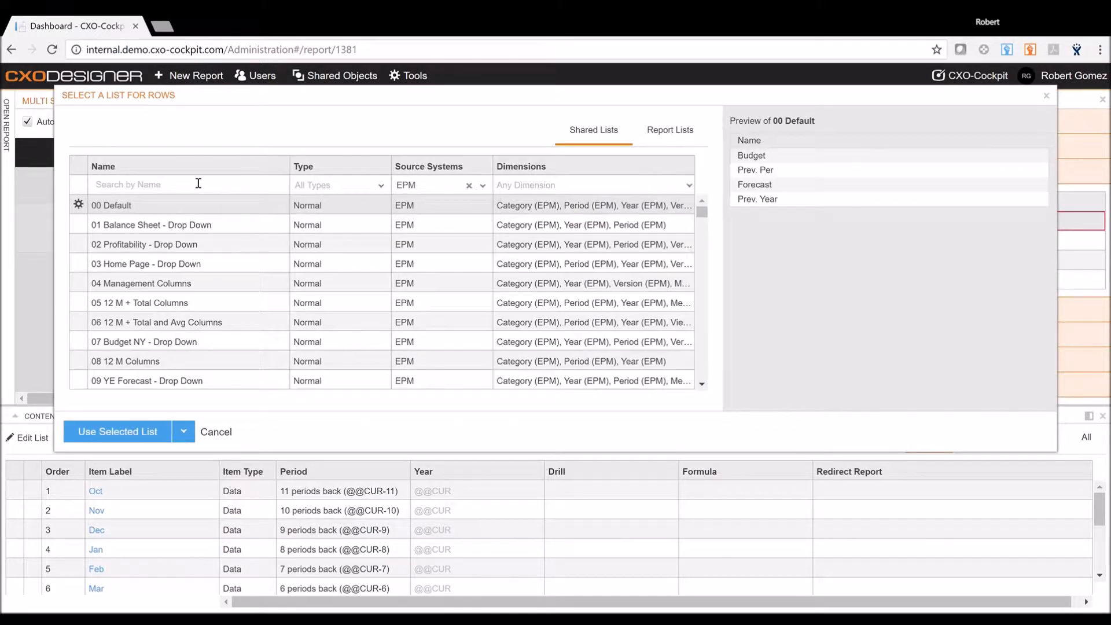
click(183, 187)
text(profit)
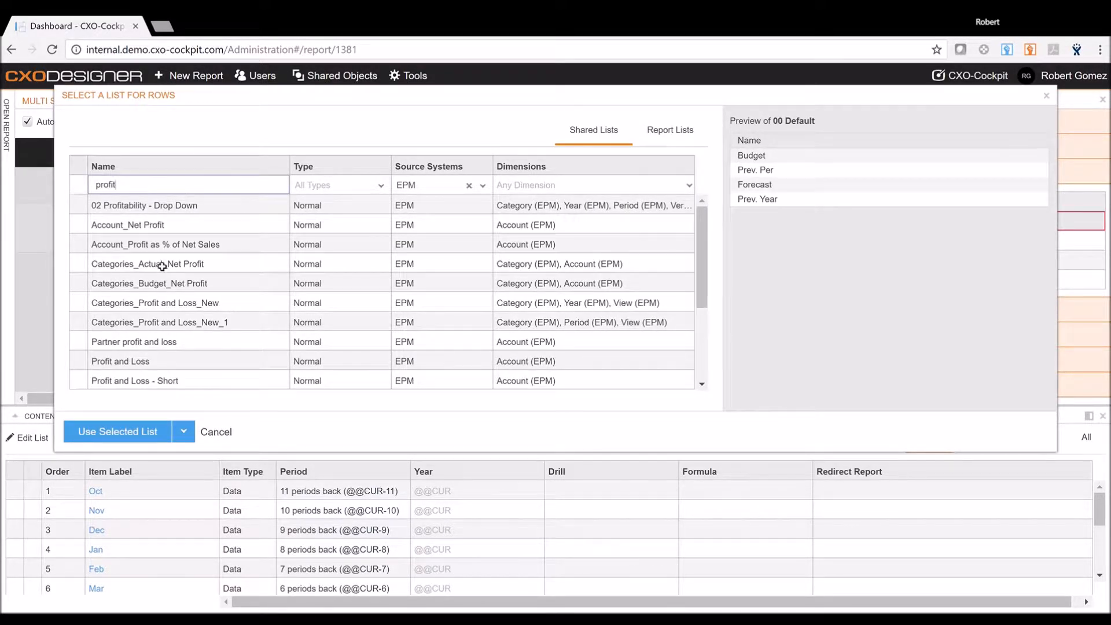
scroll(162, 266, down, 3)
scroll(168, 262, up, 3)
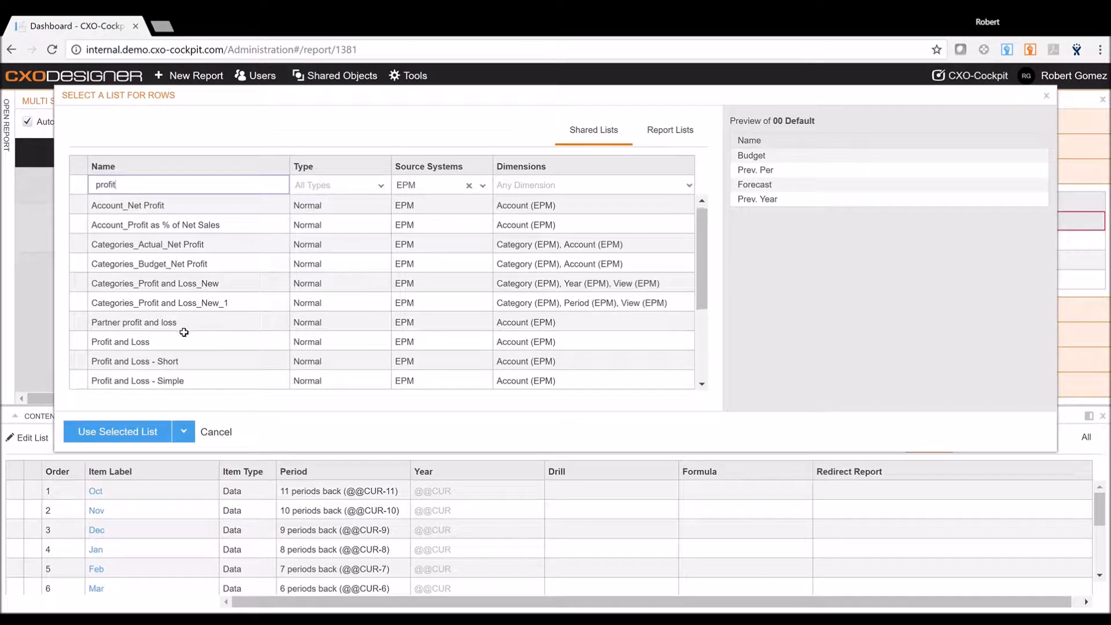
click(174, 380)
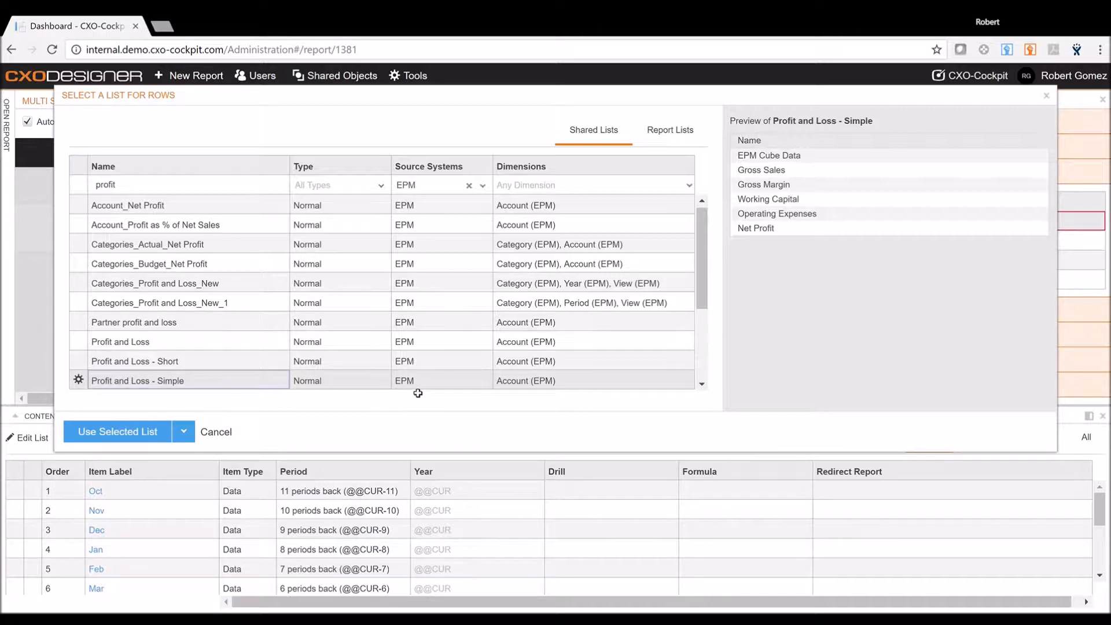
click(146, 432)
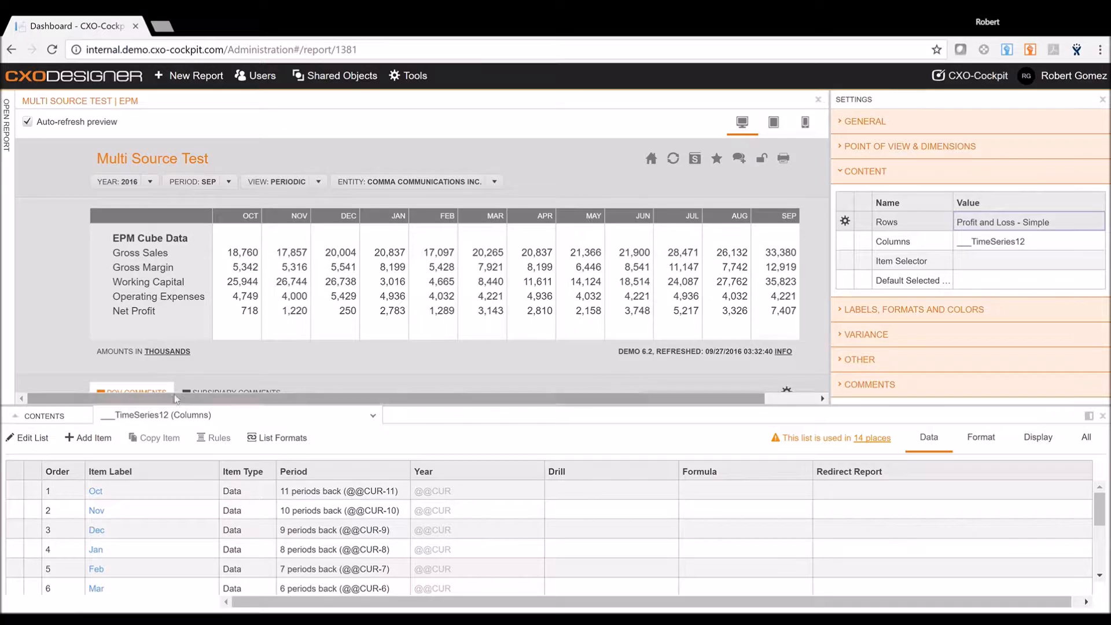
Show the contents of the "Profit and Loss - Simple" rows list and change its list type to Consolidated
click(162, 416)
click(175, 460)
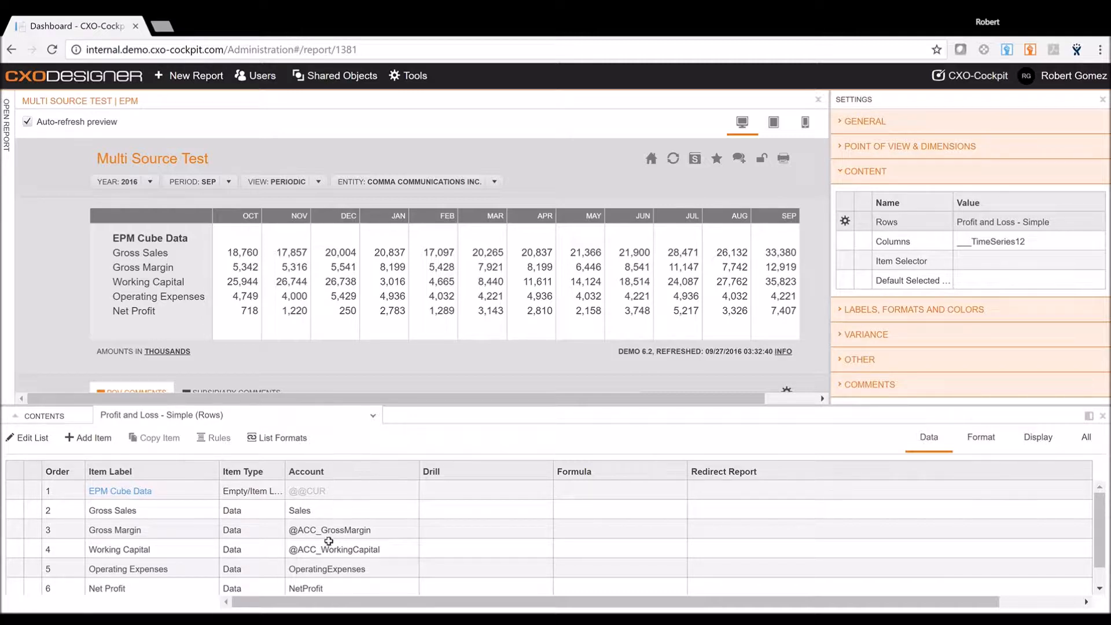
scroll(168, 549, down, 1)
scroll(168, 549, up, 2)
click(32, 438)
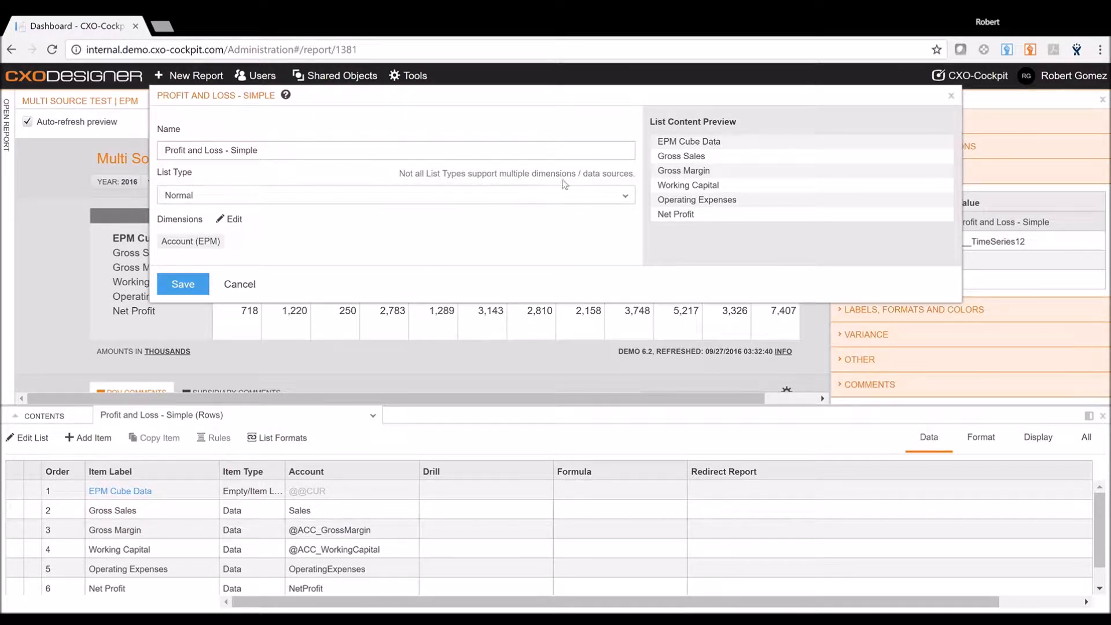
click(259, 196)
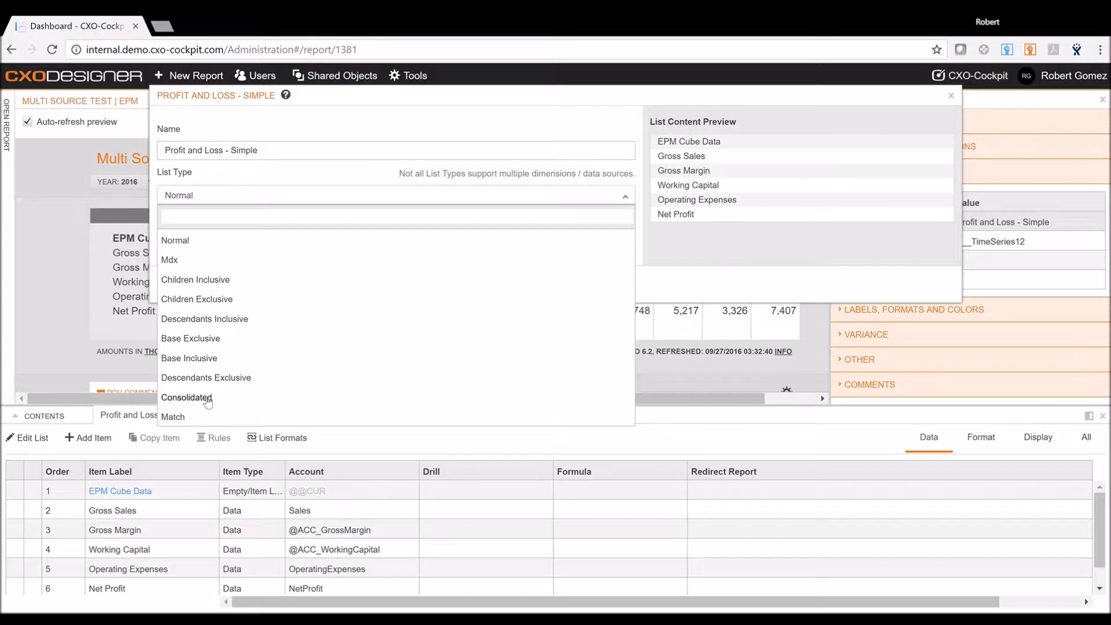
click(186, 398)
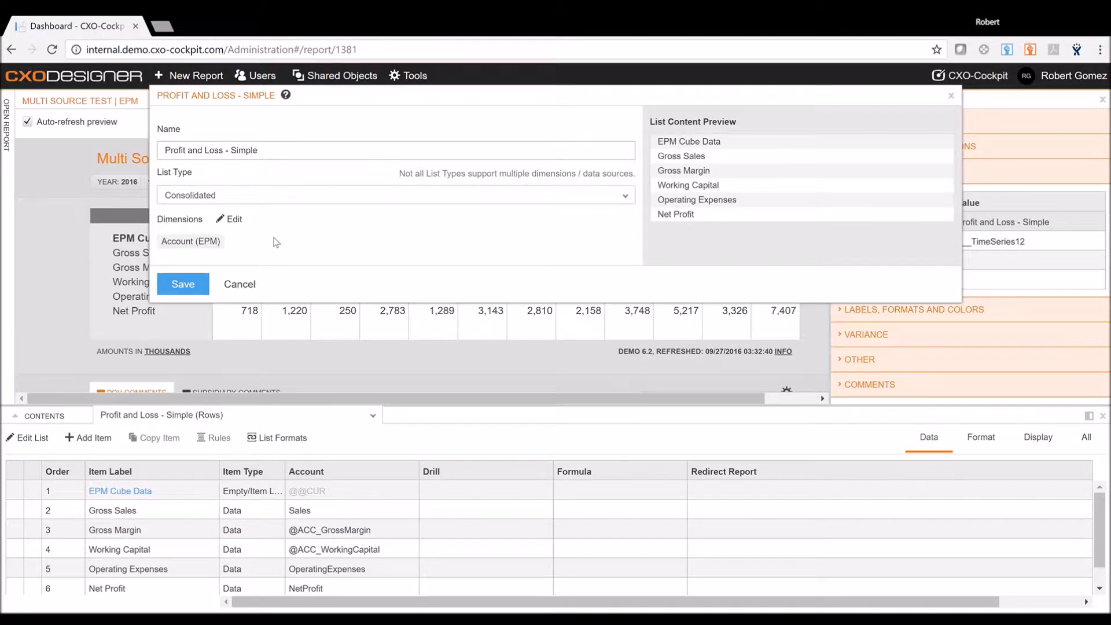
Add the CRM Account dimension to the "Profit and Loss - Simple" list and save the list settings
click(233, 219)
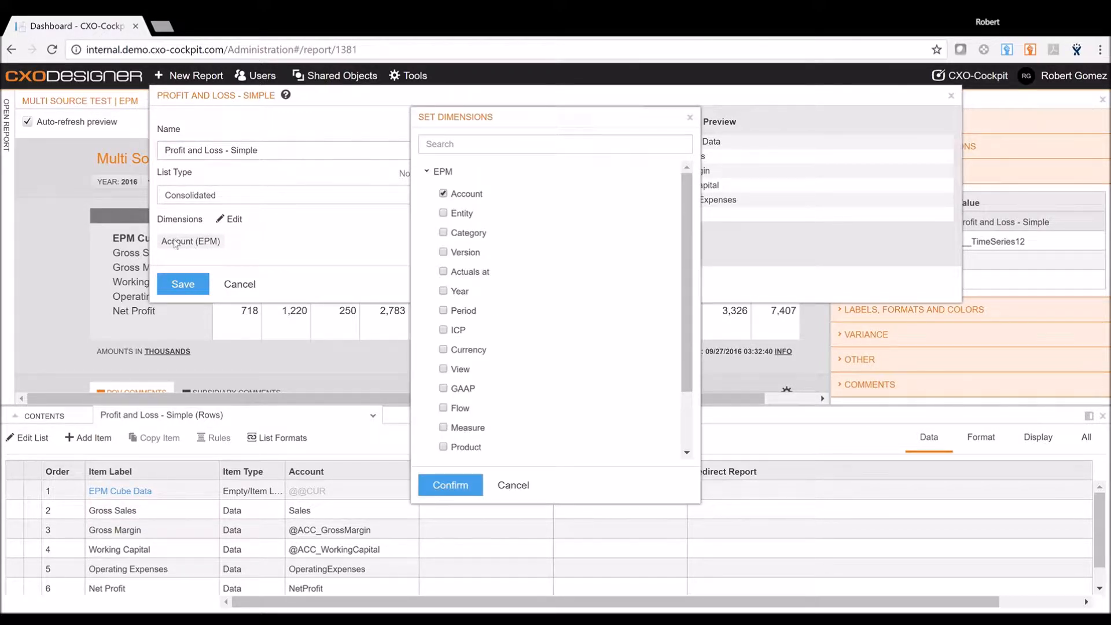
click(430, 173)
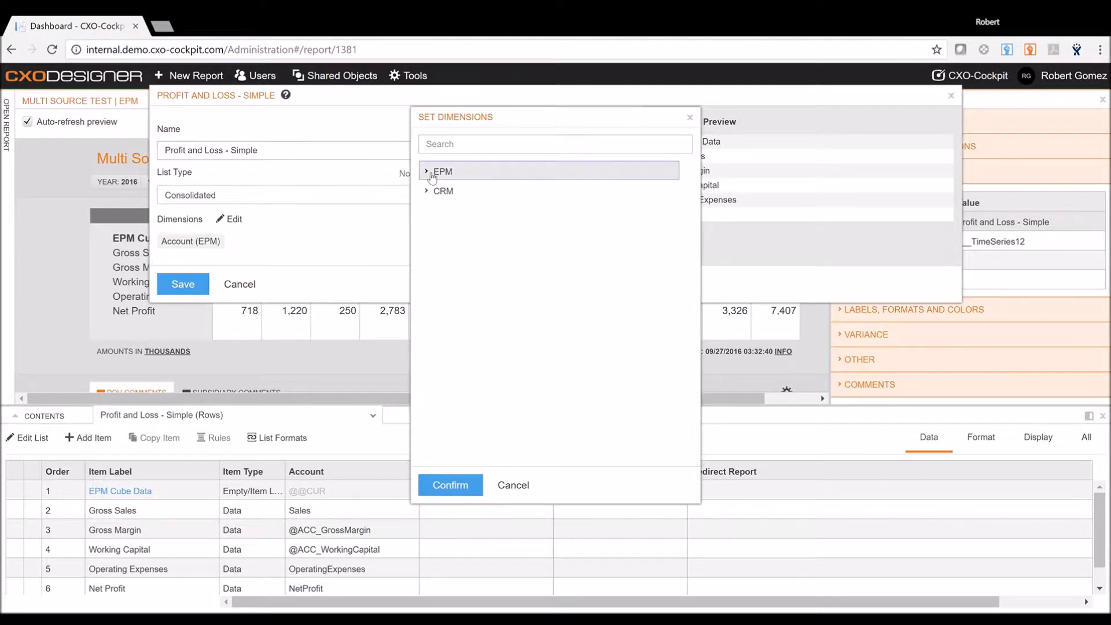
click(431, 192)
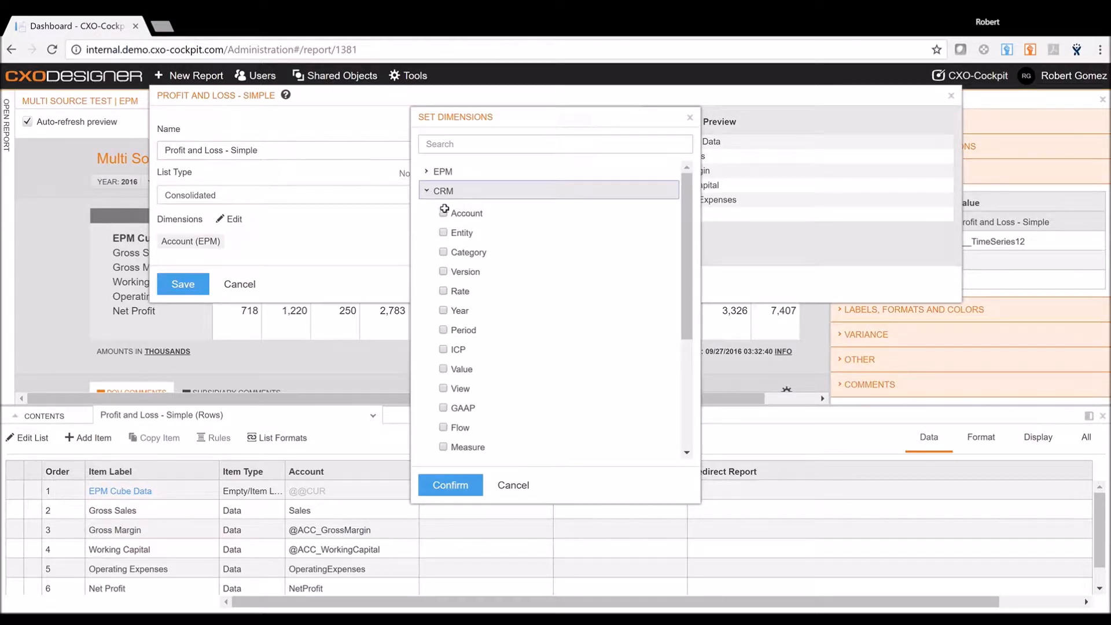
click(443, 213)
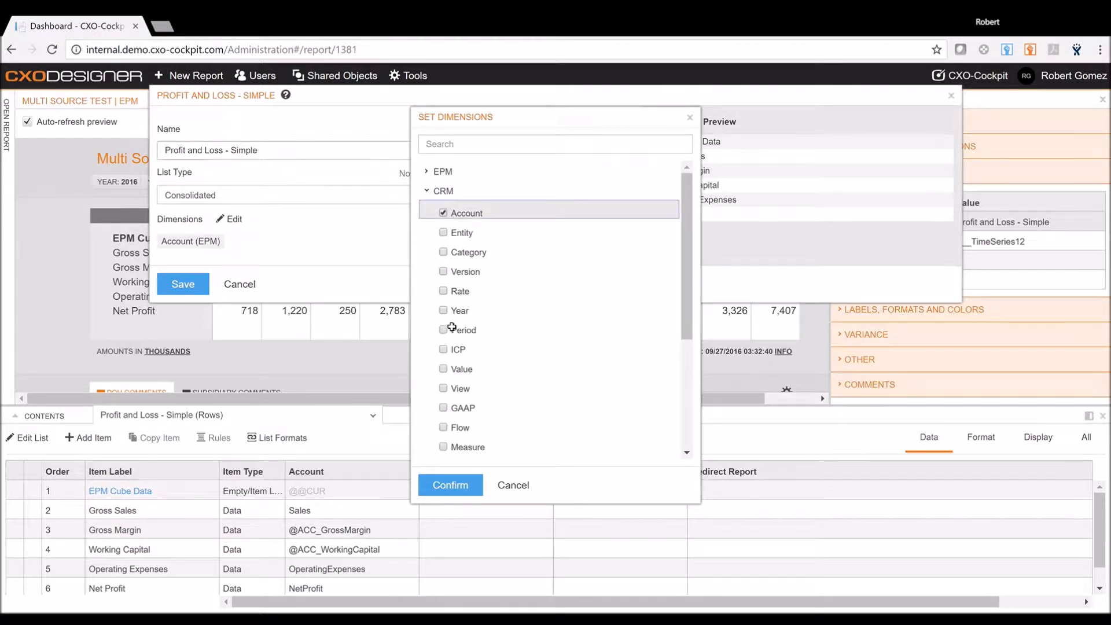
click(462, 487)
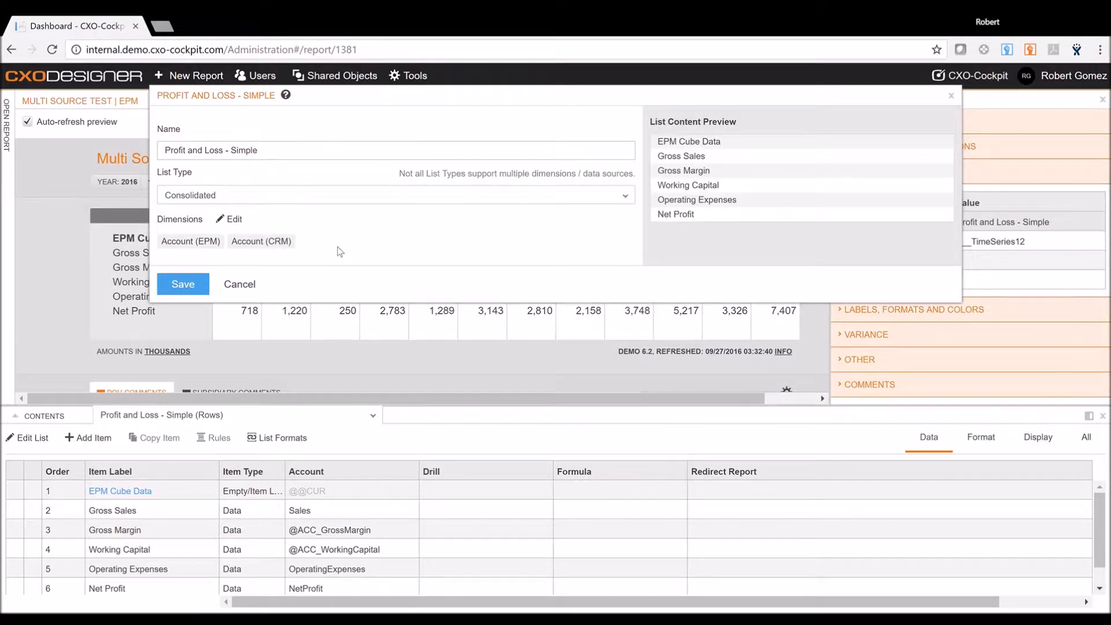
click(181, 290)
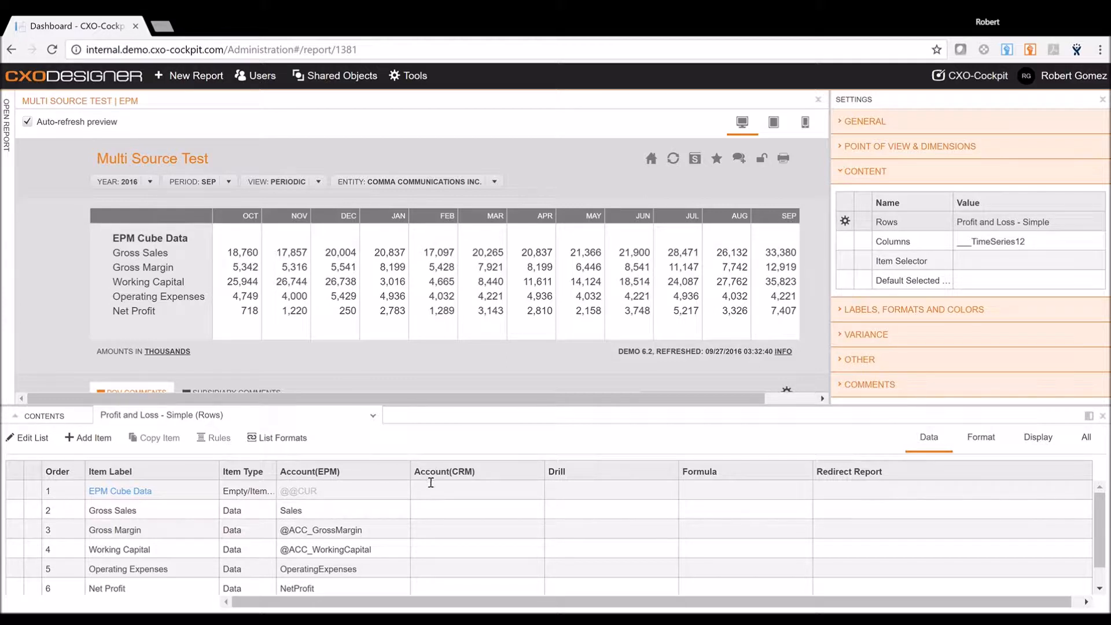
Copy the "EPM Cube Data" header item in the rows list and relabel the copy "CRM Cube Data"
scroll(364, 492, down, 2)
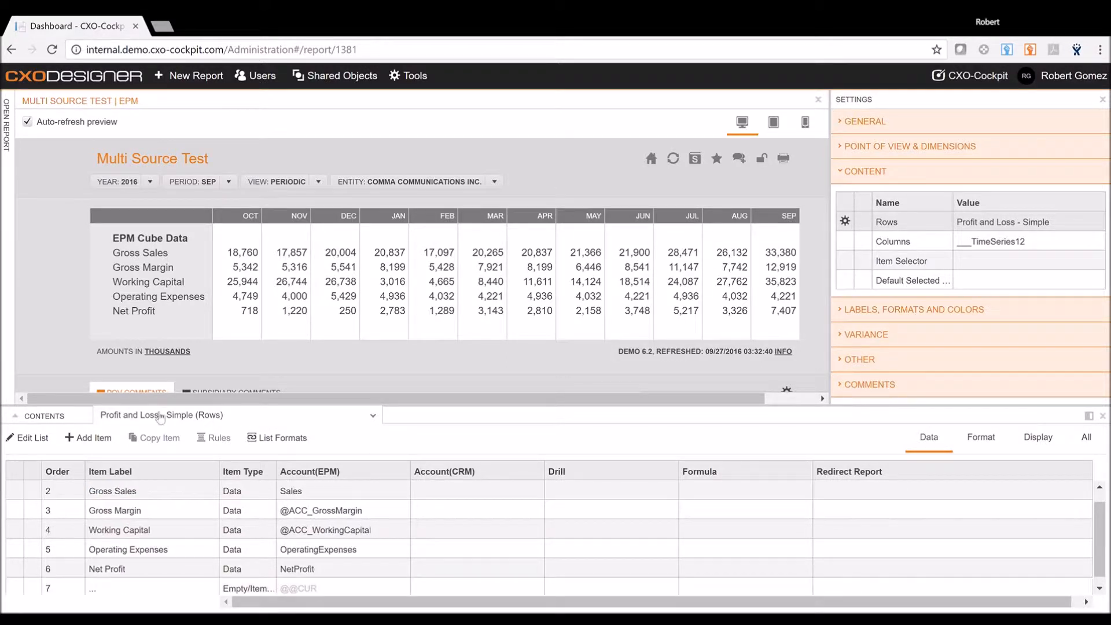
drag(87, 411, 91, 335)
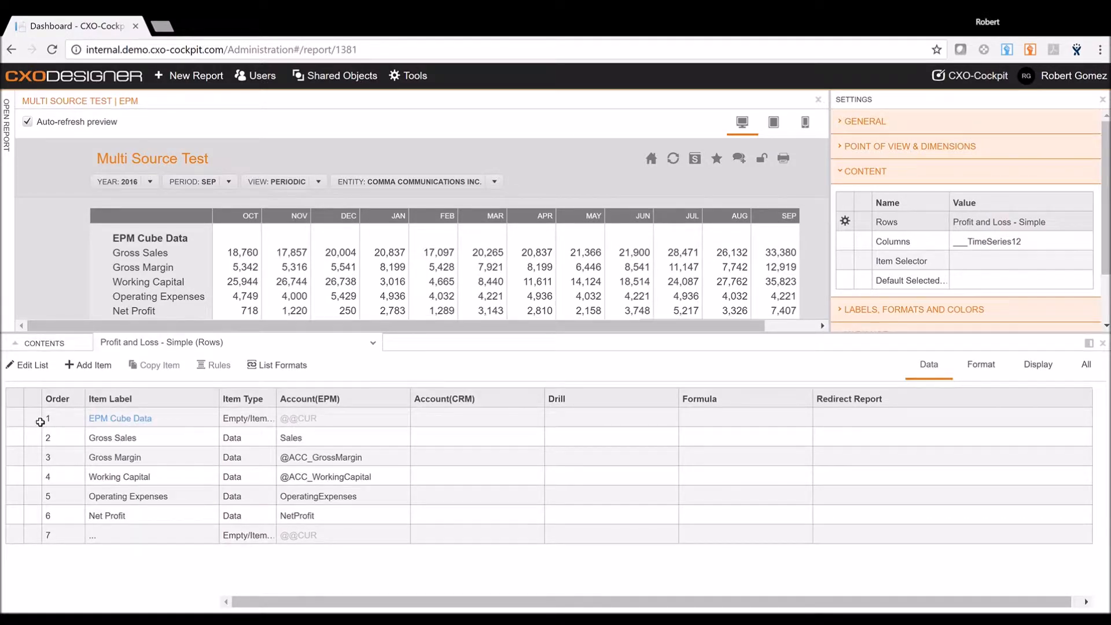
click(15, 418)
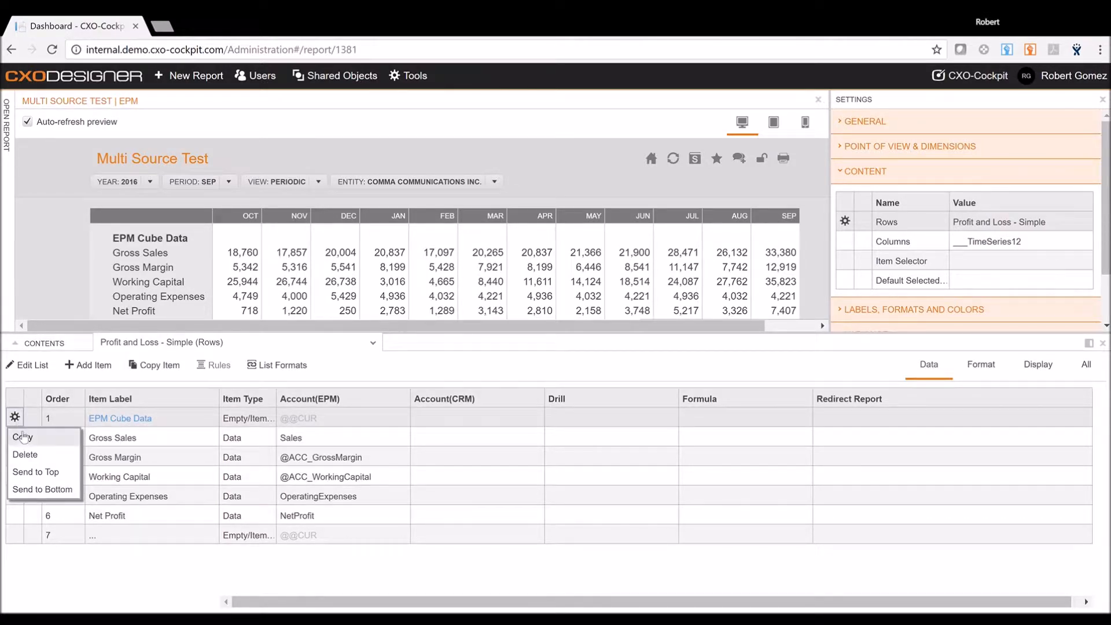
click(22, 437)
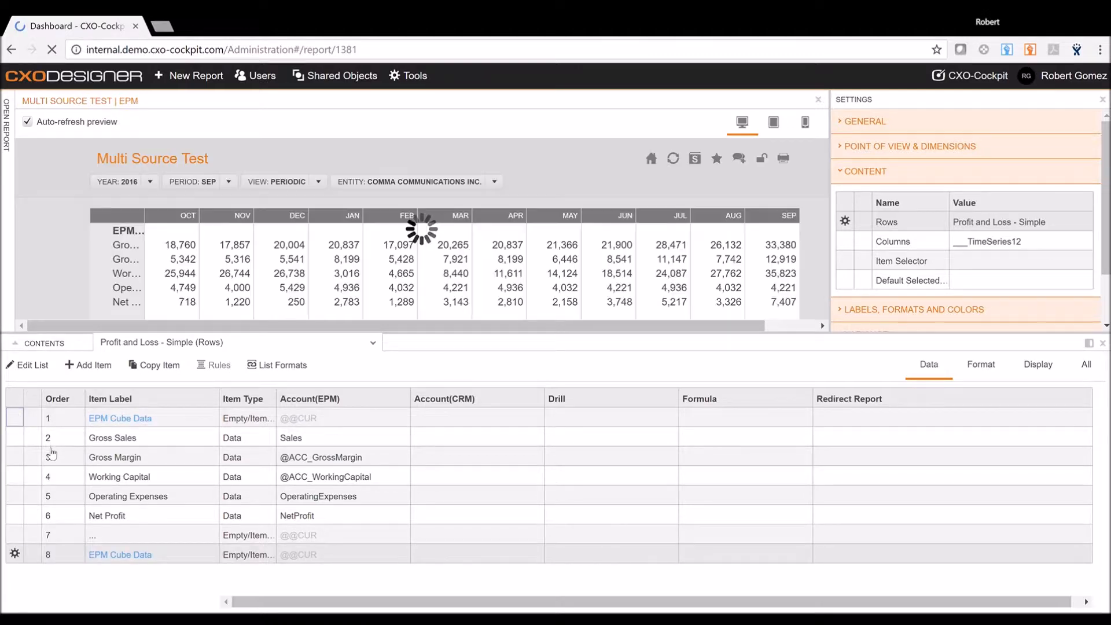
click(150, 556)
double_click(225, 188)
text(CRM Cube Data)
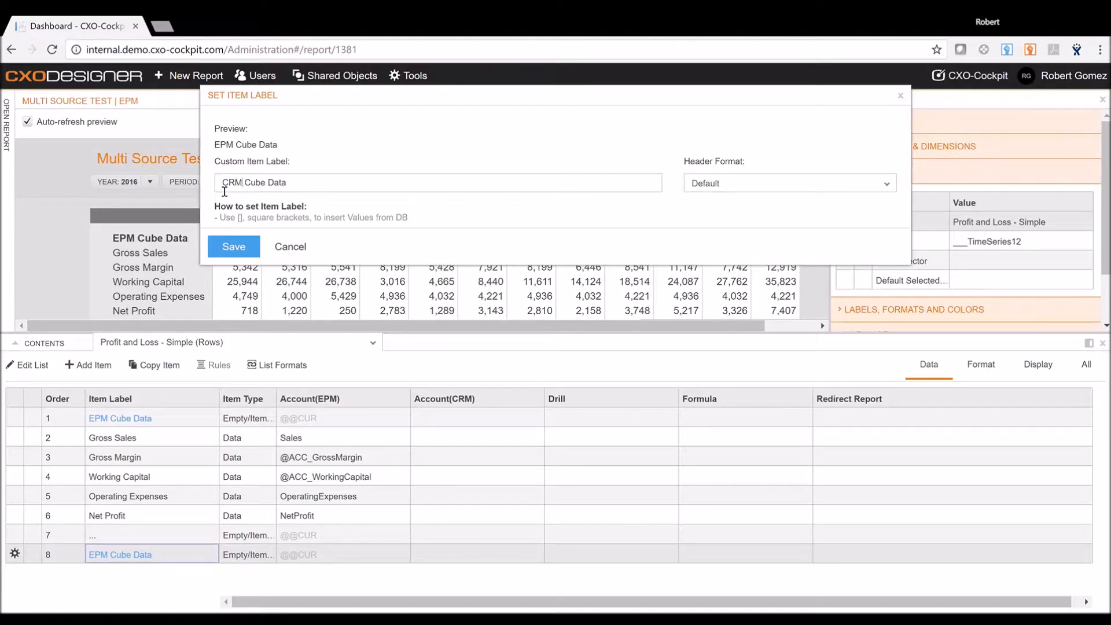
click(232, 245)
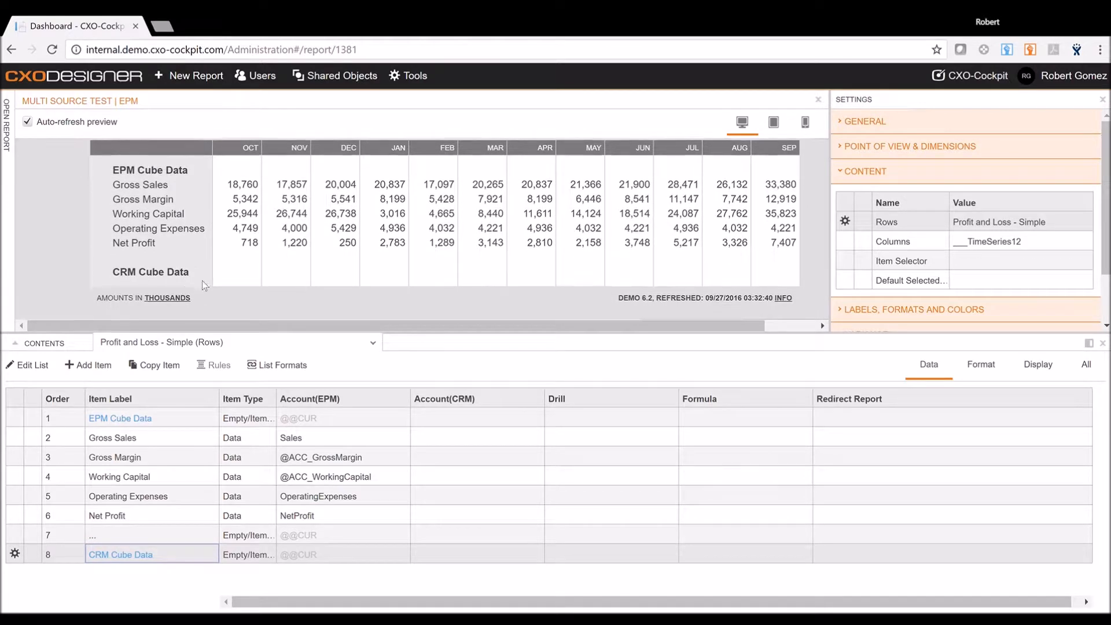
Add a data item below "CRM Cube Data" in the rows list and assign it the CRM account Units
click(92, 365)
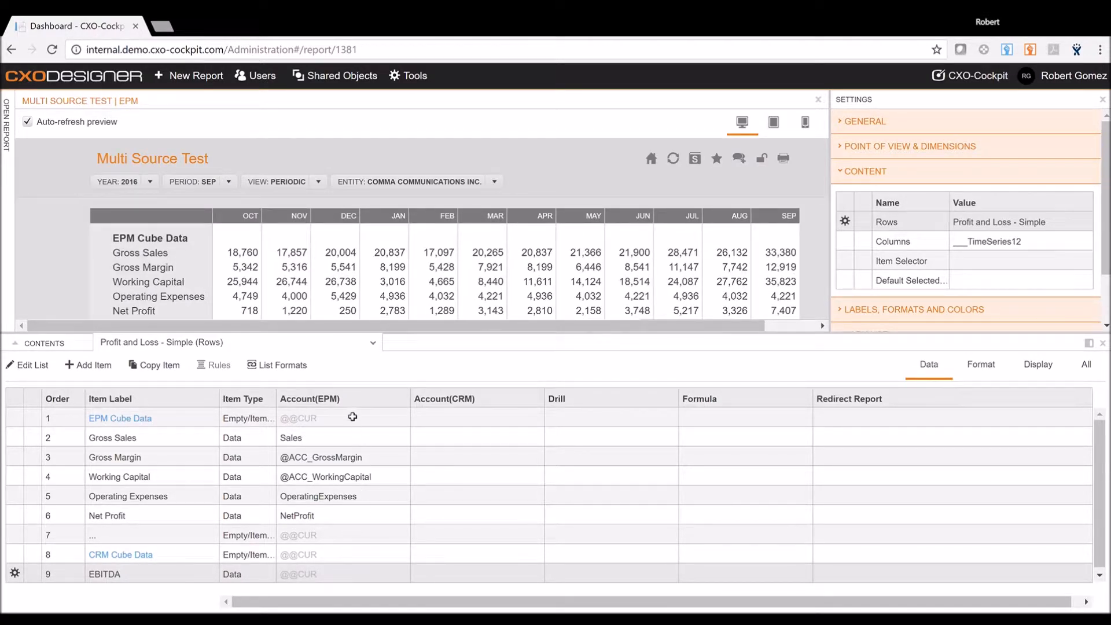
click(456, 580)
click(457, 580)
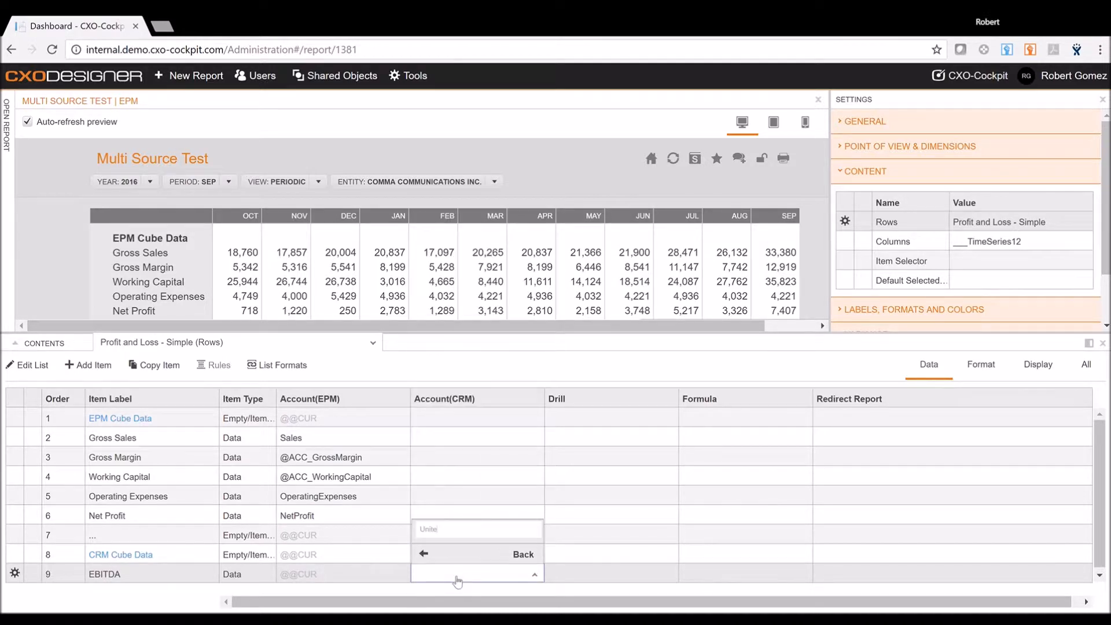
key(BackSpace)
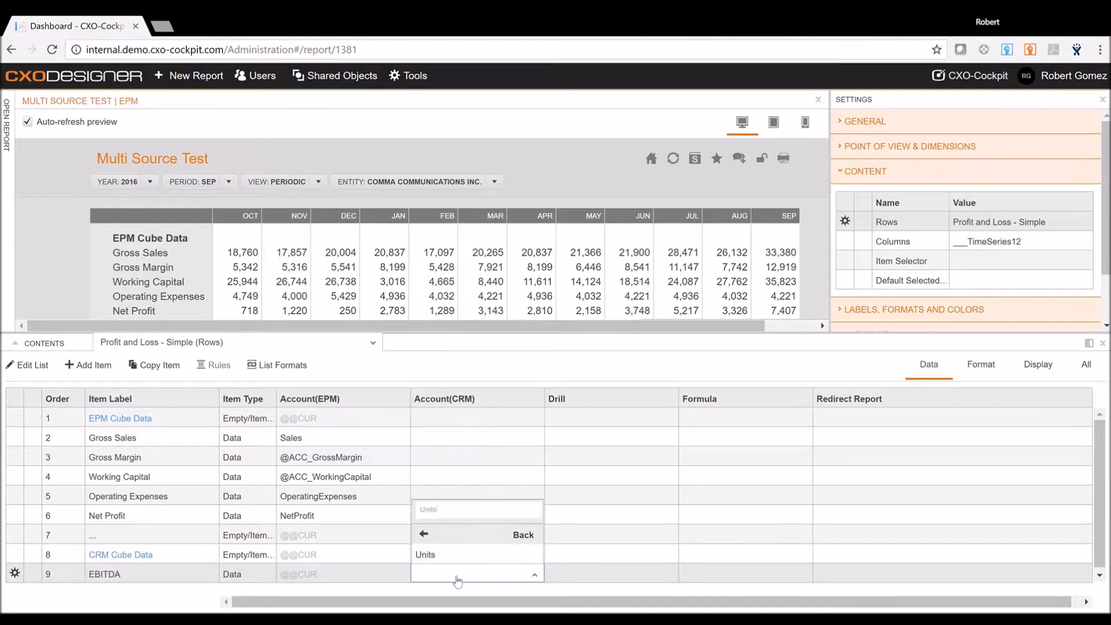
click(430, 557)
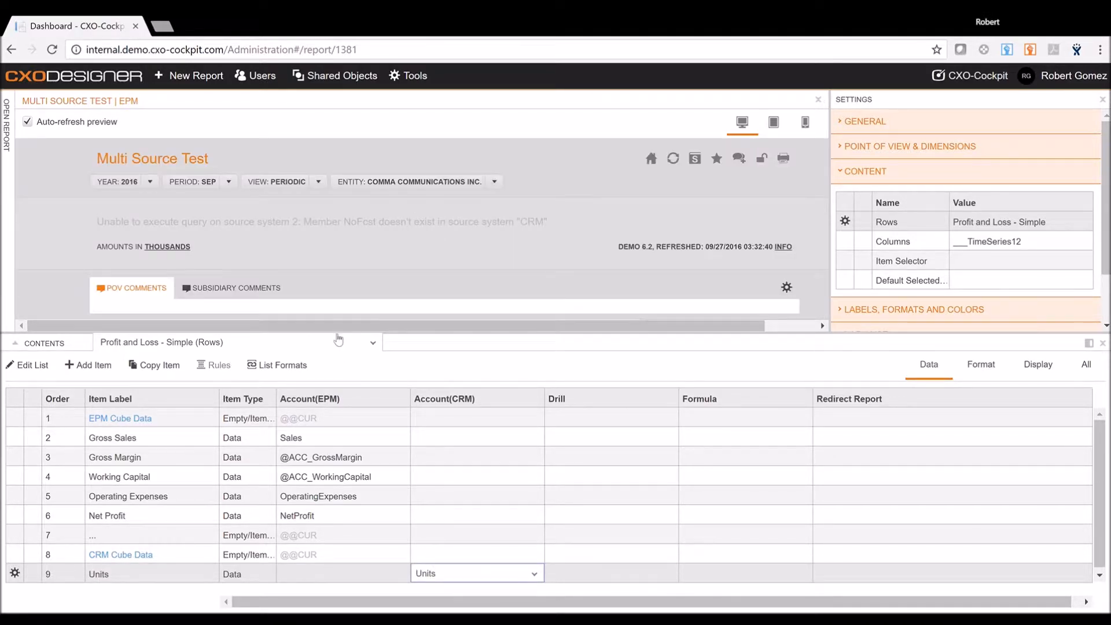
Show the report's CRM dimension settings in a widened settings pane and close the rows list contents
drag(113, 333, 115, 382)
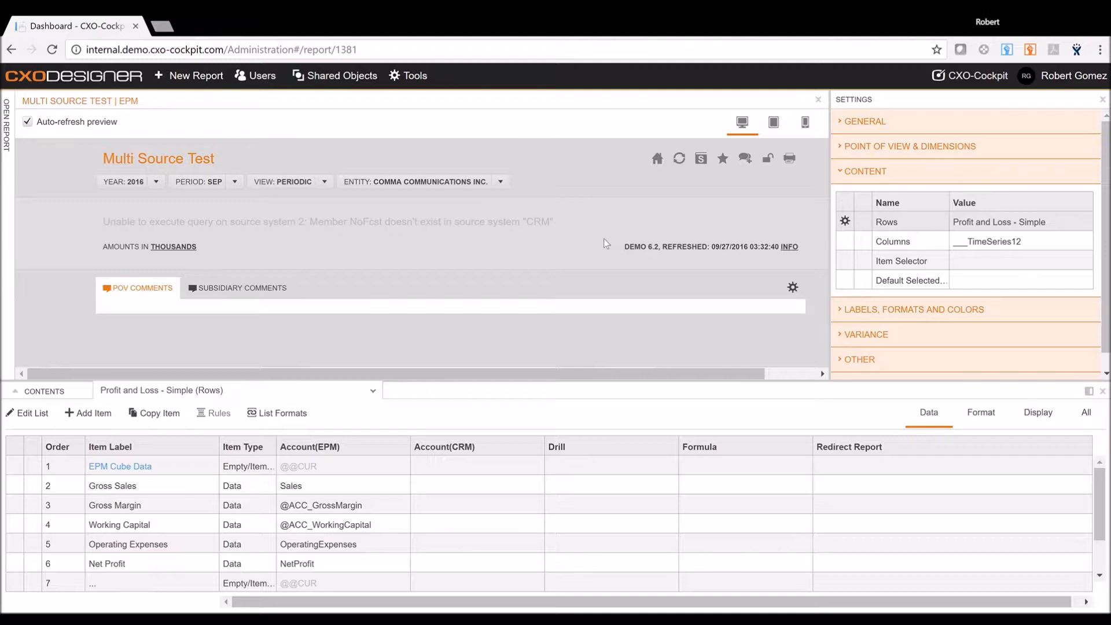
click(845, 172)
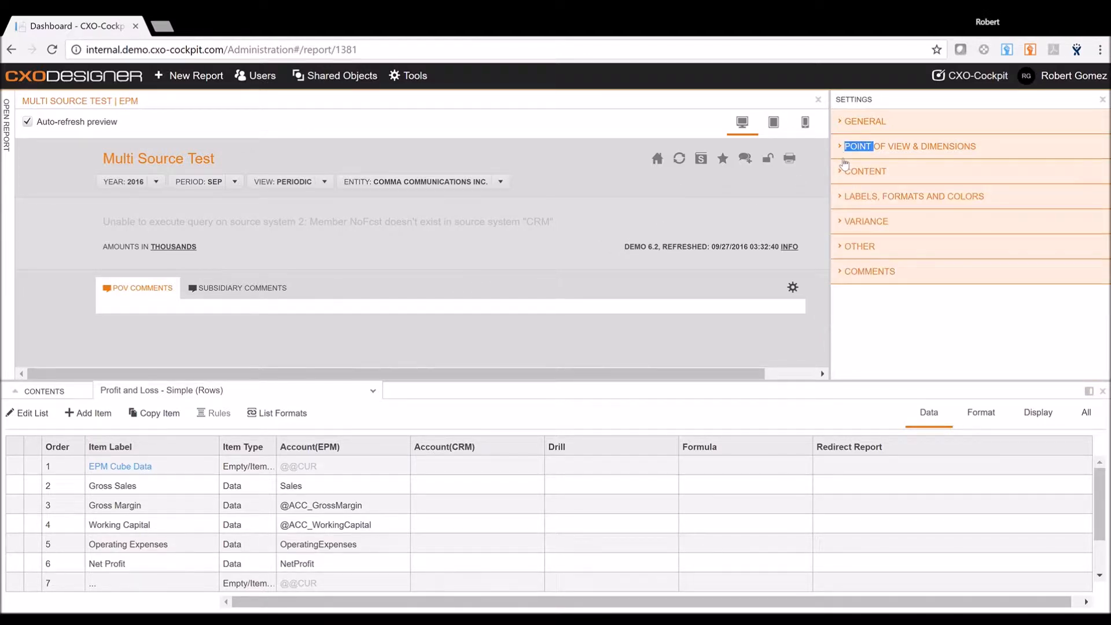
click(844, 152)
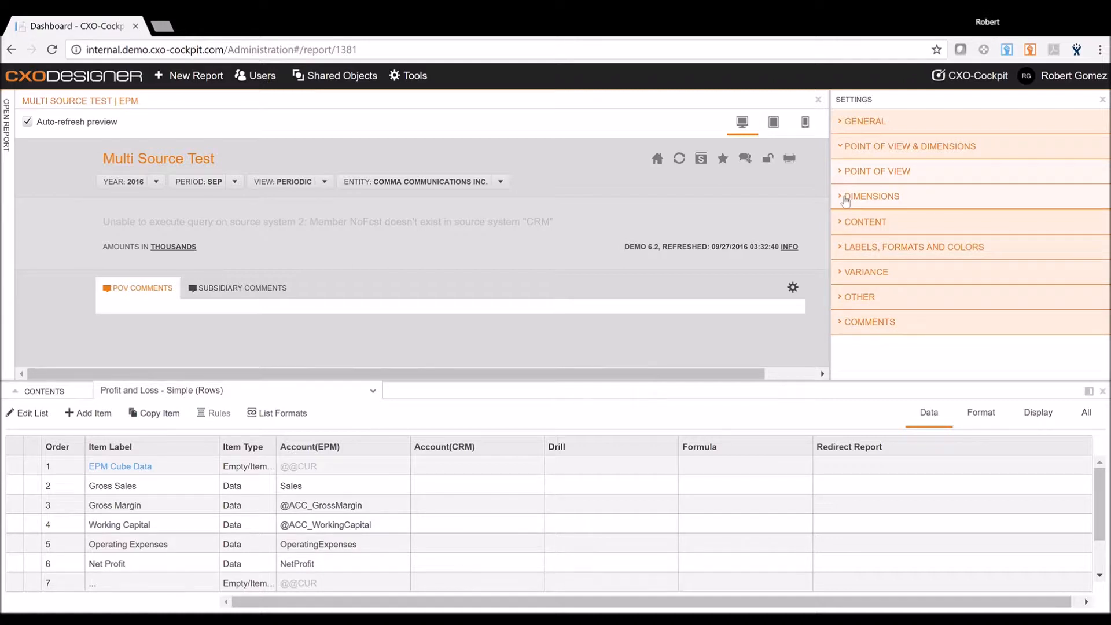
click(846, 198)
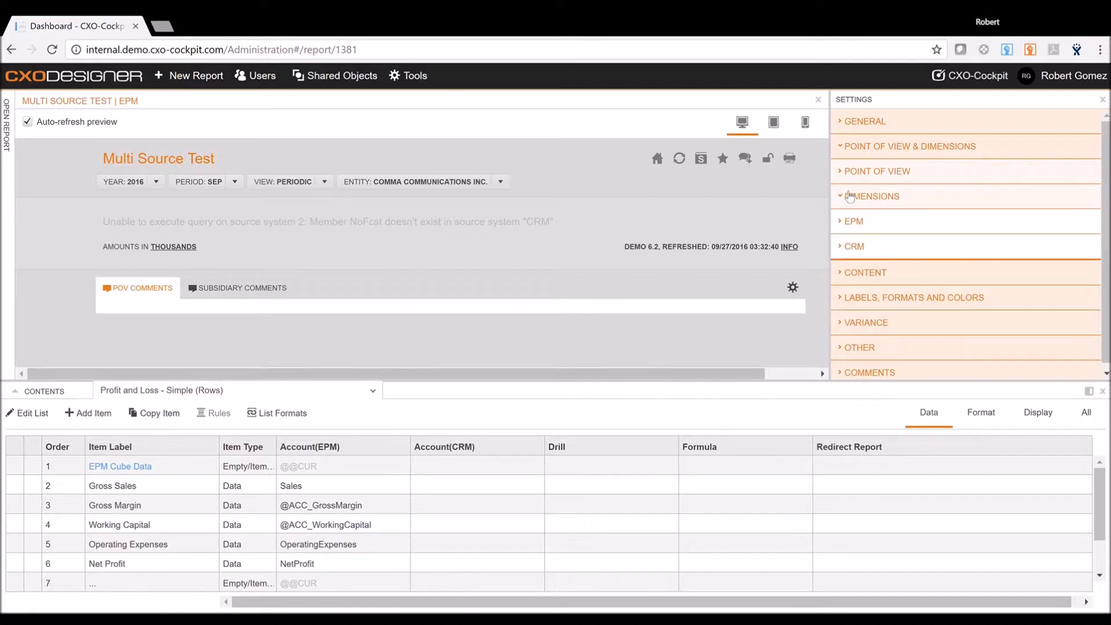
click(850, 246)
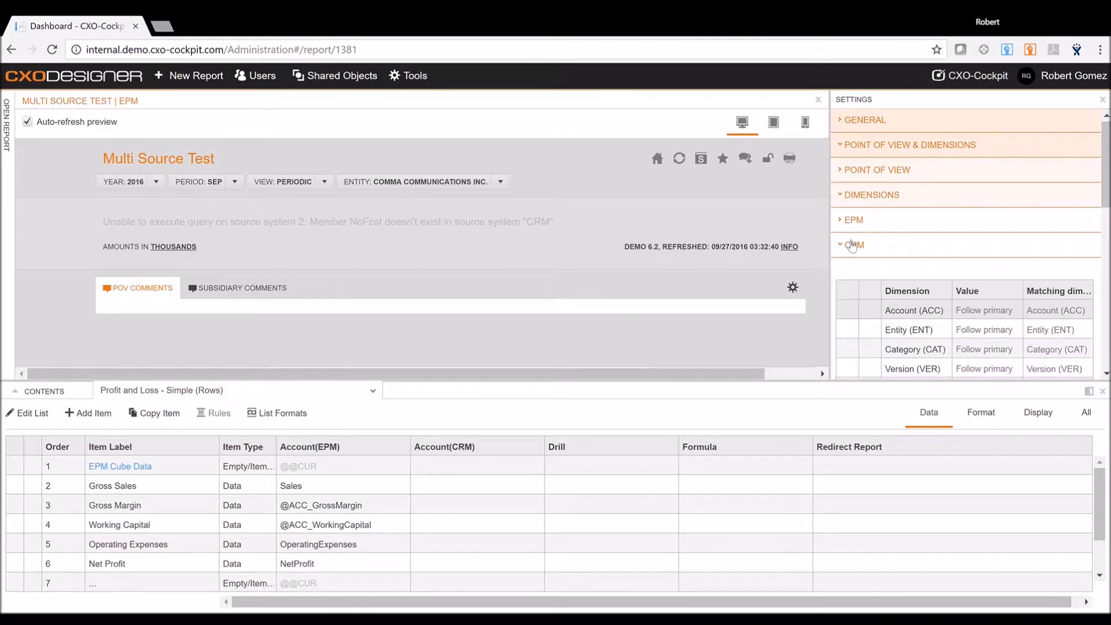
scroll(848, 246, down, 1)
drag(836, 231, 693, 231)
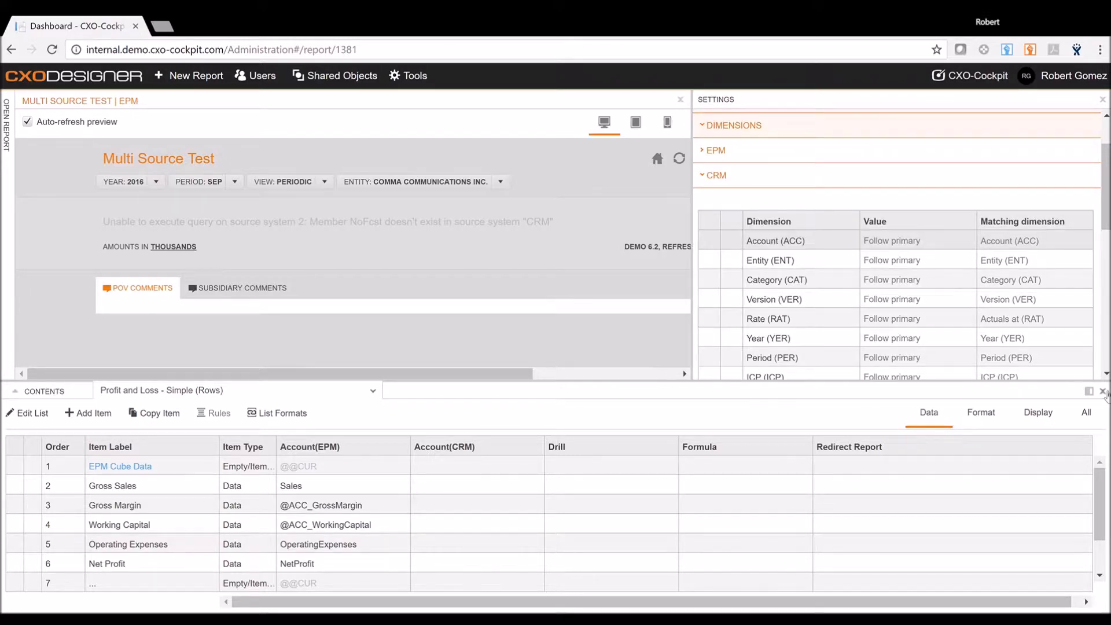
click(1103, 392)
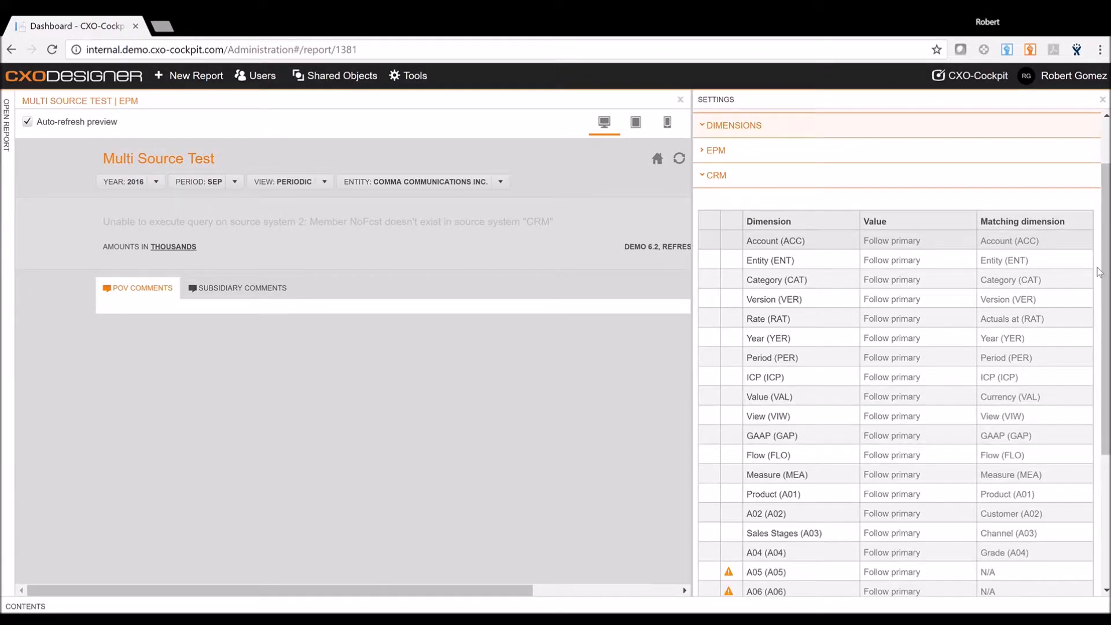
drag(1105, 269, 1105, 319)
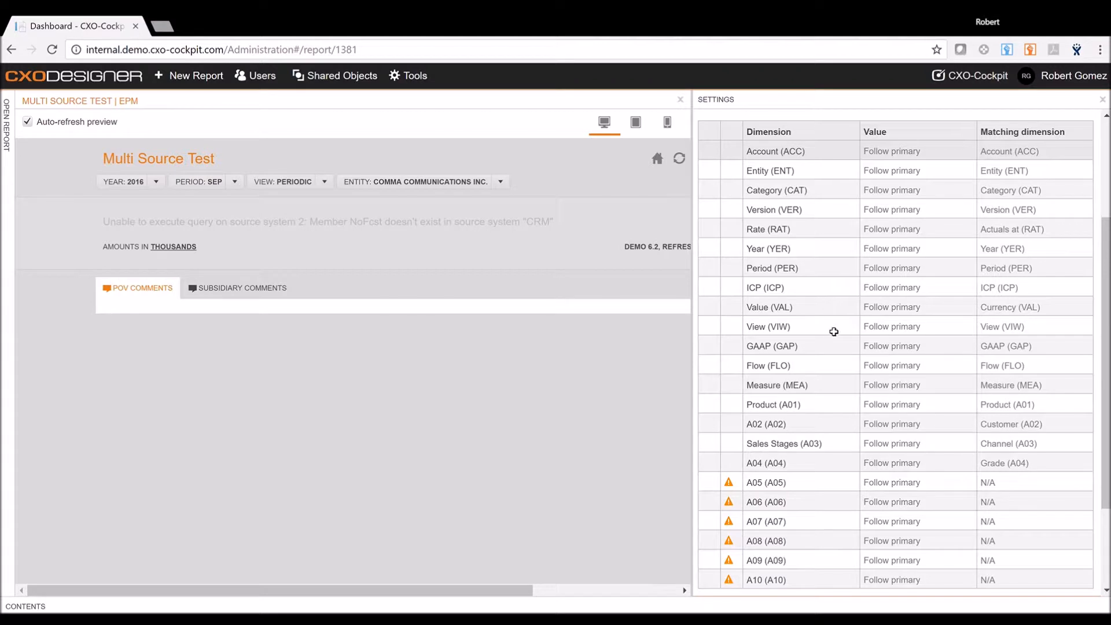
Set the CRM source's Version dimension to Version1 and its Rate dimension to CategoryRate
click(888, 210)
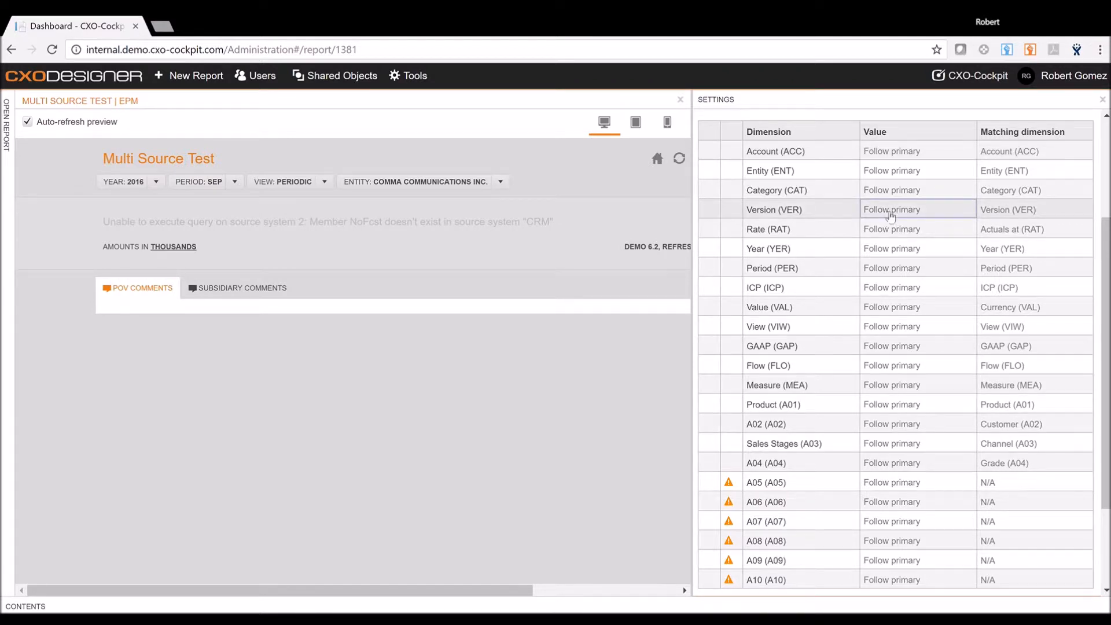
click(890, 211)
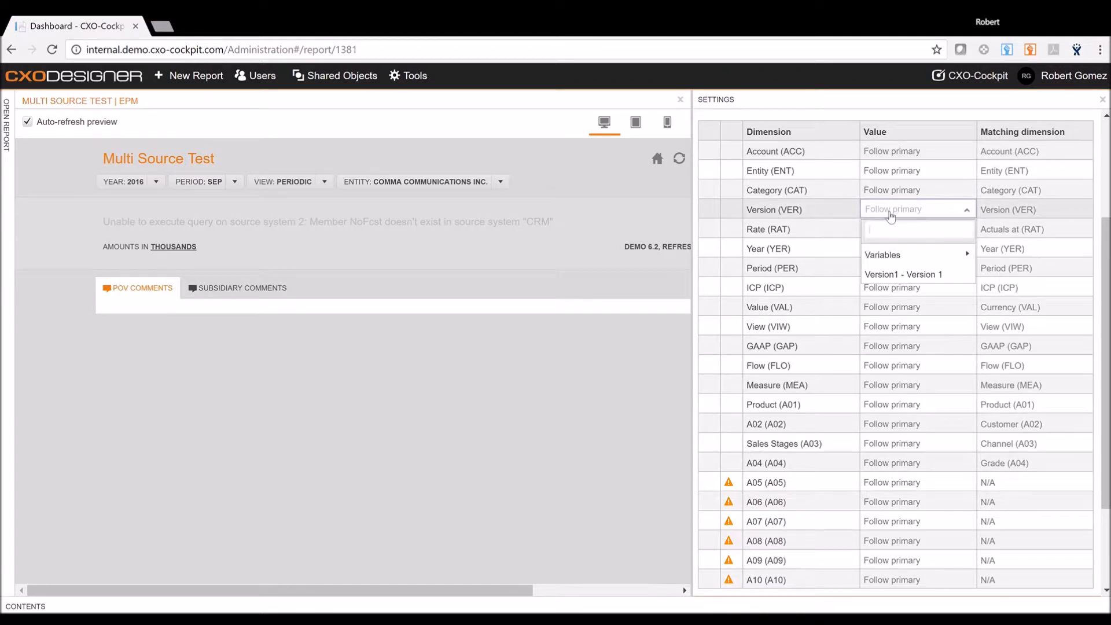
click(896, 275)
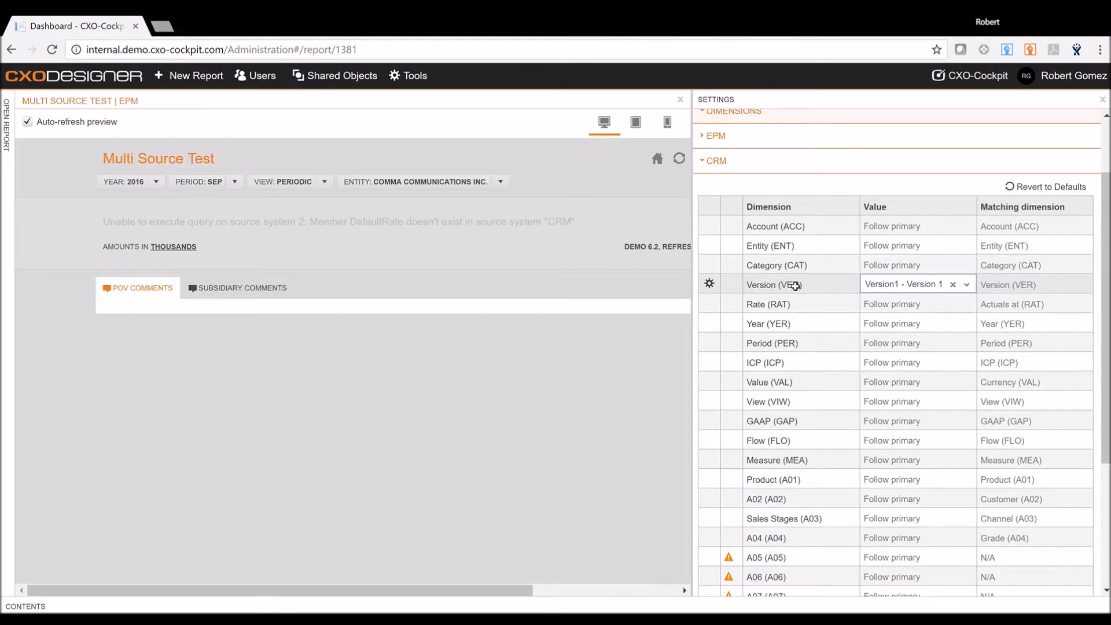
click(906, 309)
click(904, 314)
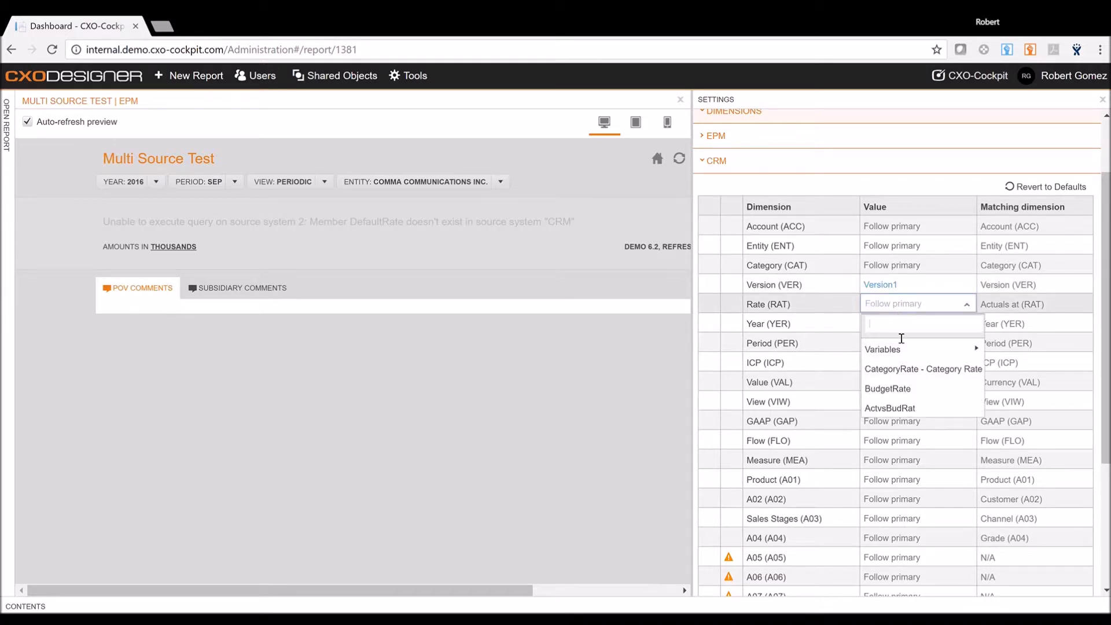
click(900, 371)
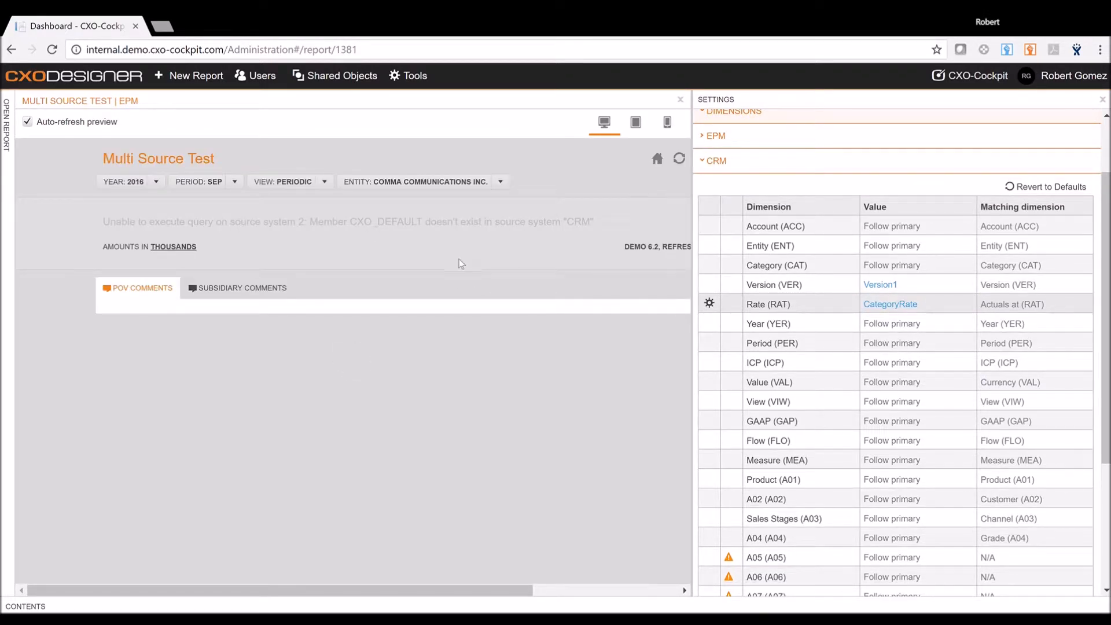
Set the CRM source's Measure and A02 dimensions to [None] instead of following the primary source
scroll(895, 357, down, 2)
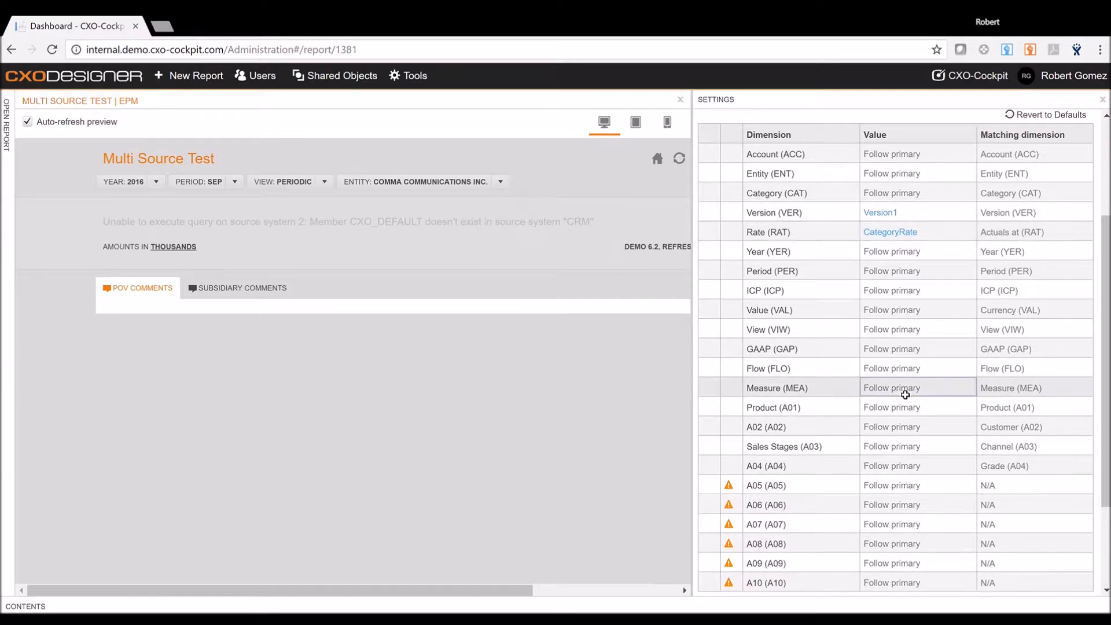
click(905, 395)
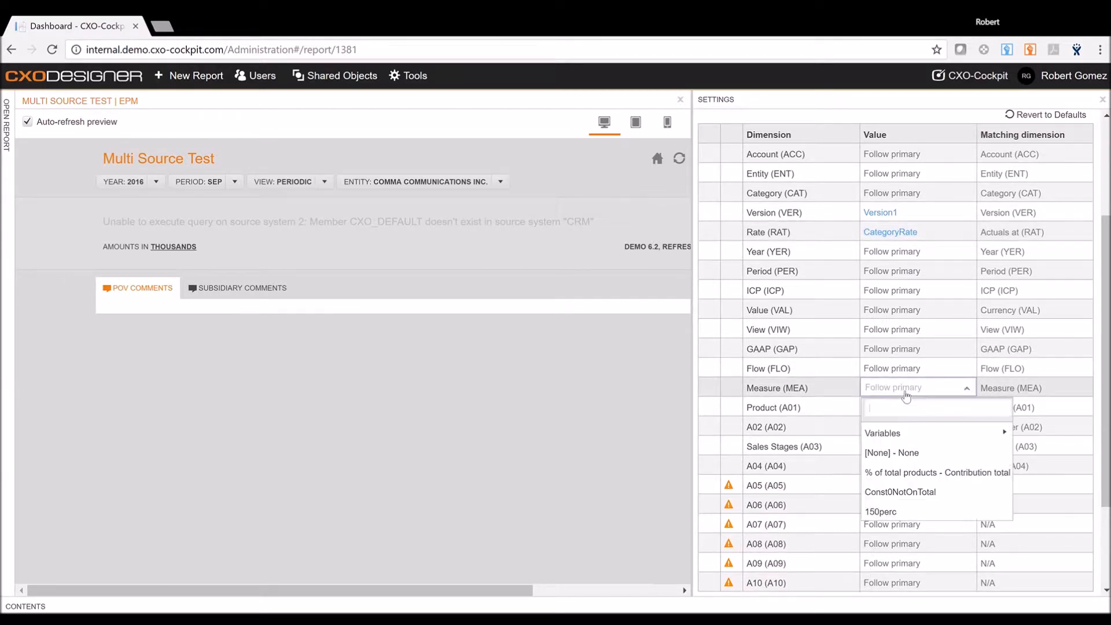
click(917, 456)
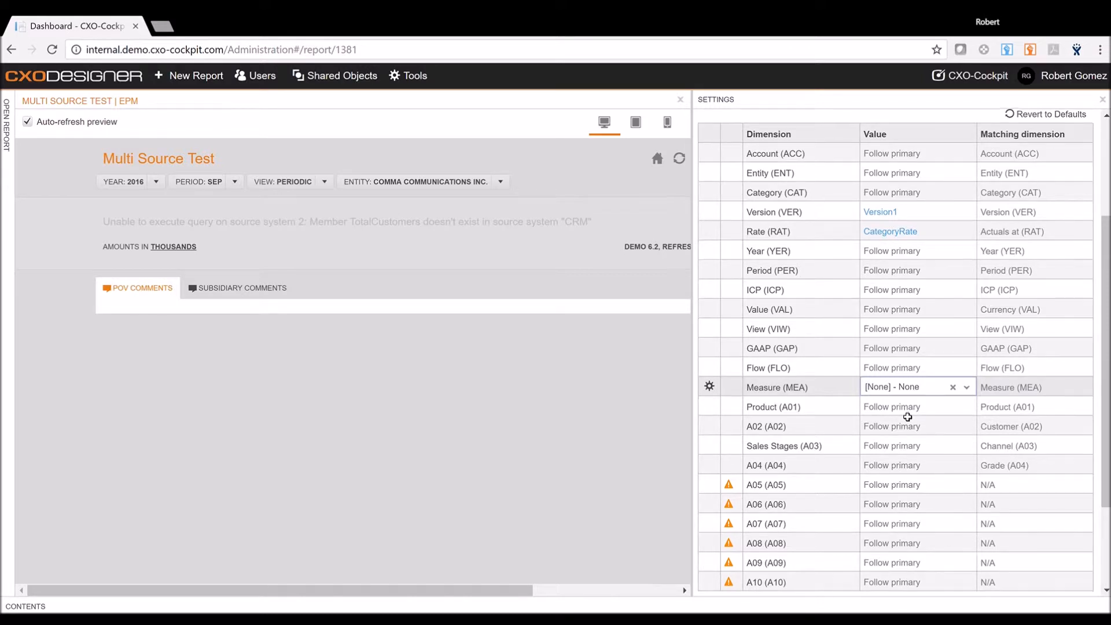
scroll(908, 414, down, 2)
click(912, 361)
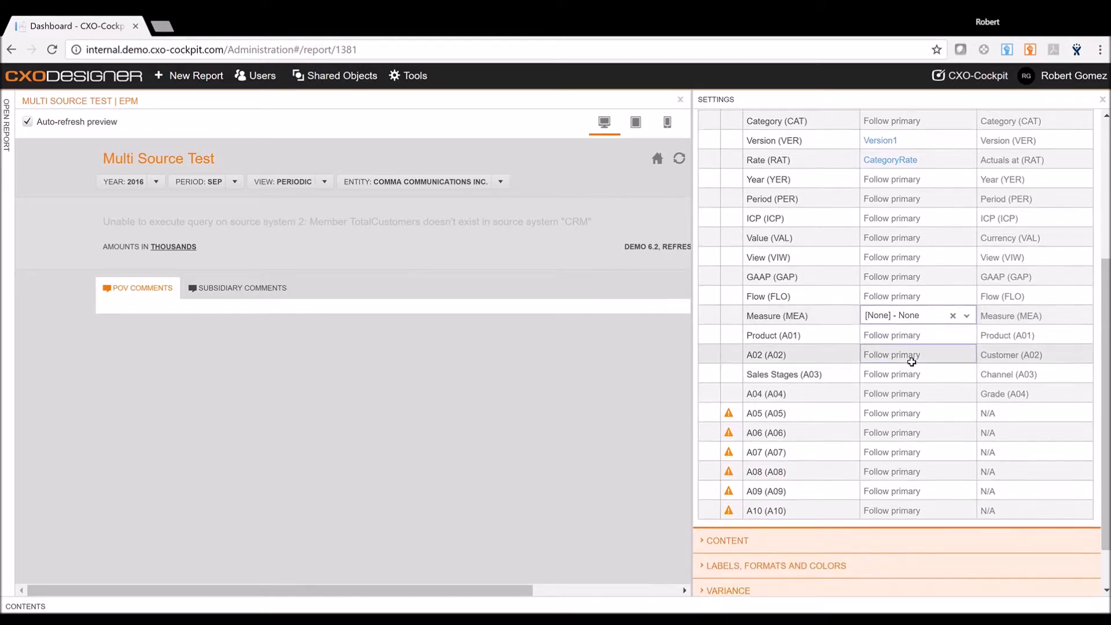
click(899, 418)
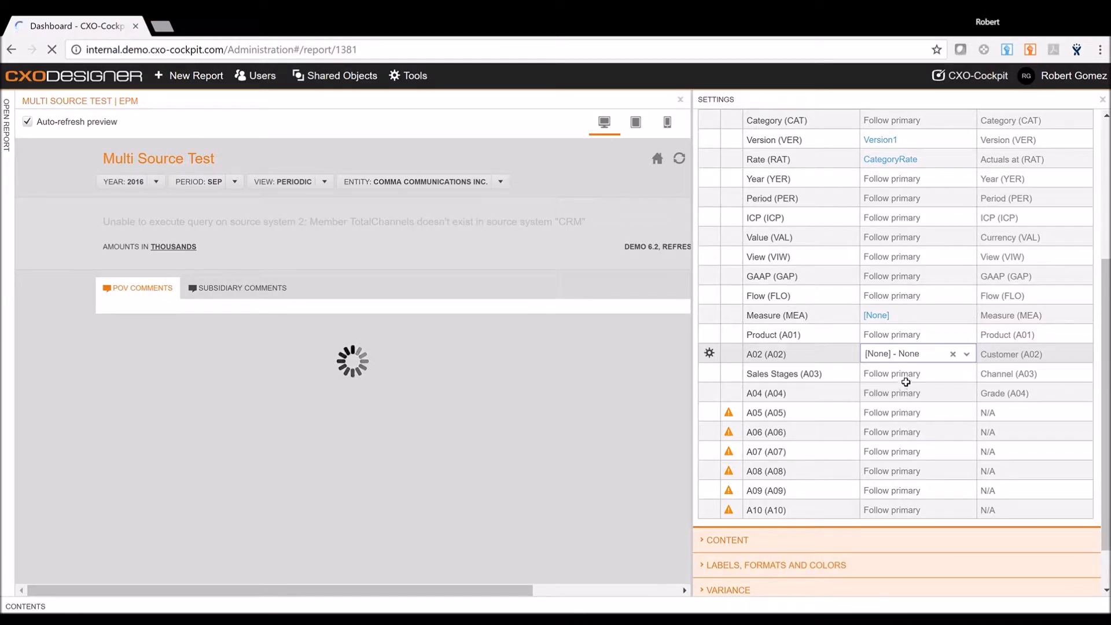
Set the CRM source's Sales Stages dimension to All and its A04 dimension to [None]
click(905, 380)
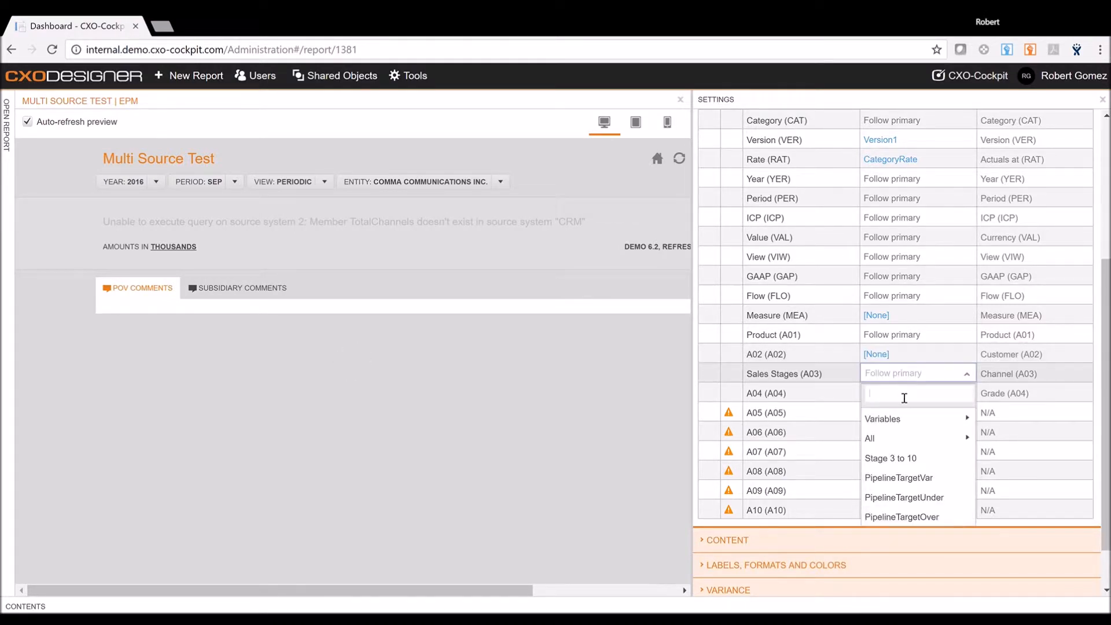
click(890, 443)
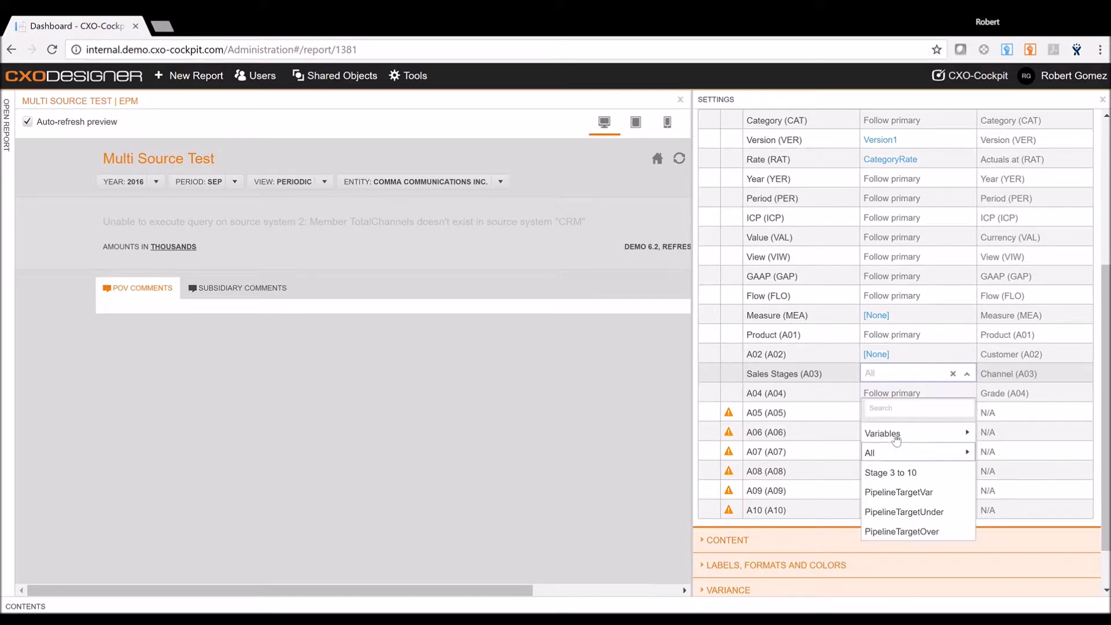
click(906, 394)
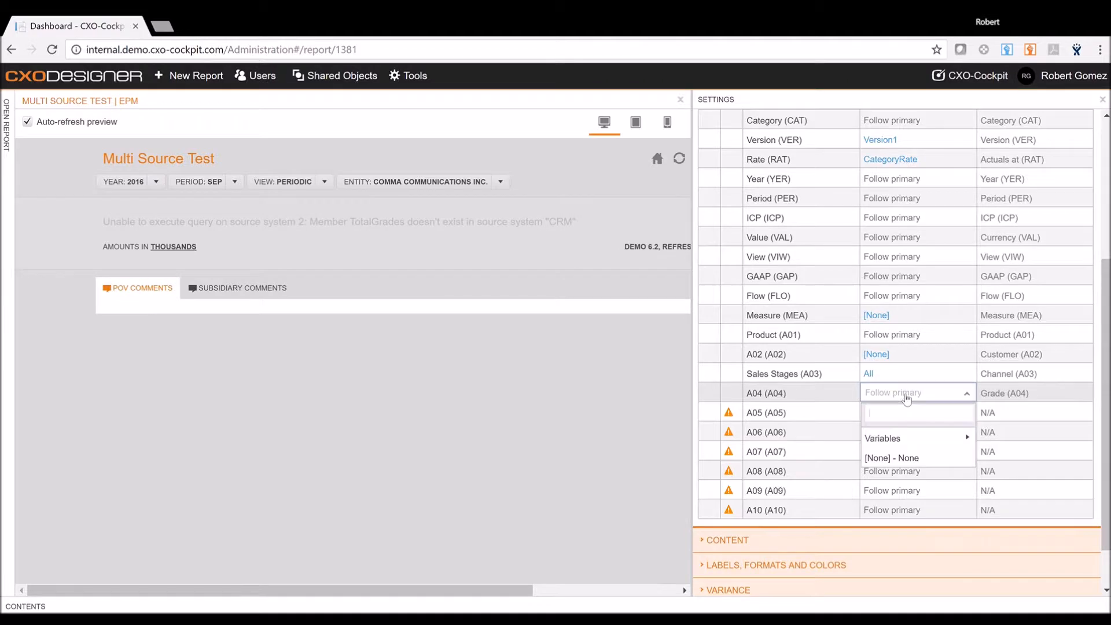
key(Return)
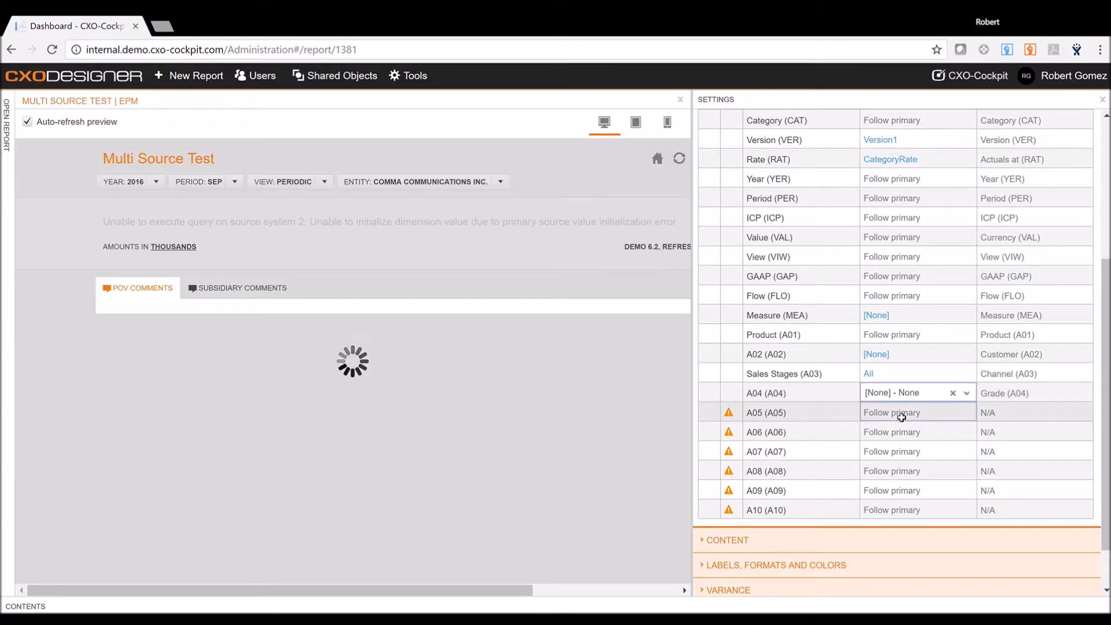
Set the CRM source's A05 and A06 dimensions to [None]
click(899, 417)
click(894, 478)
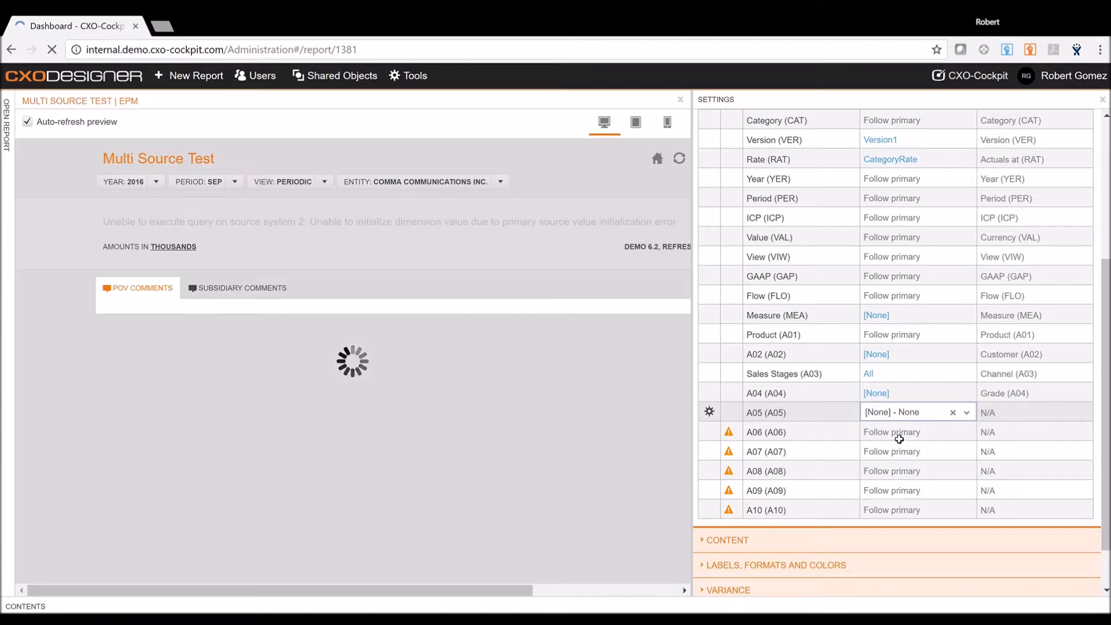
click(899, 438)
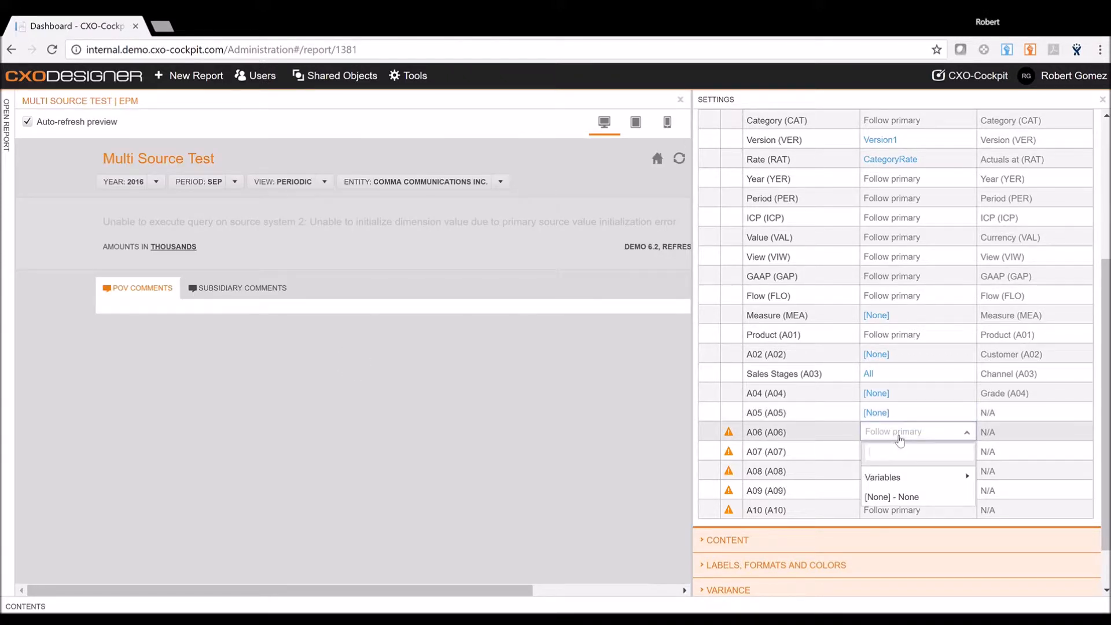
click(898, 496)
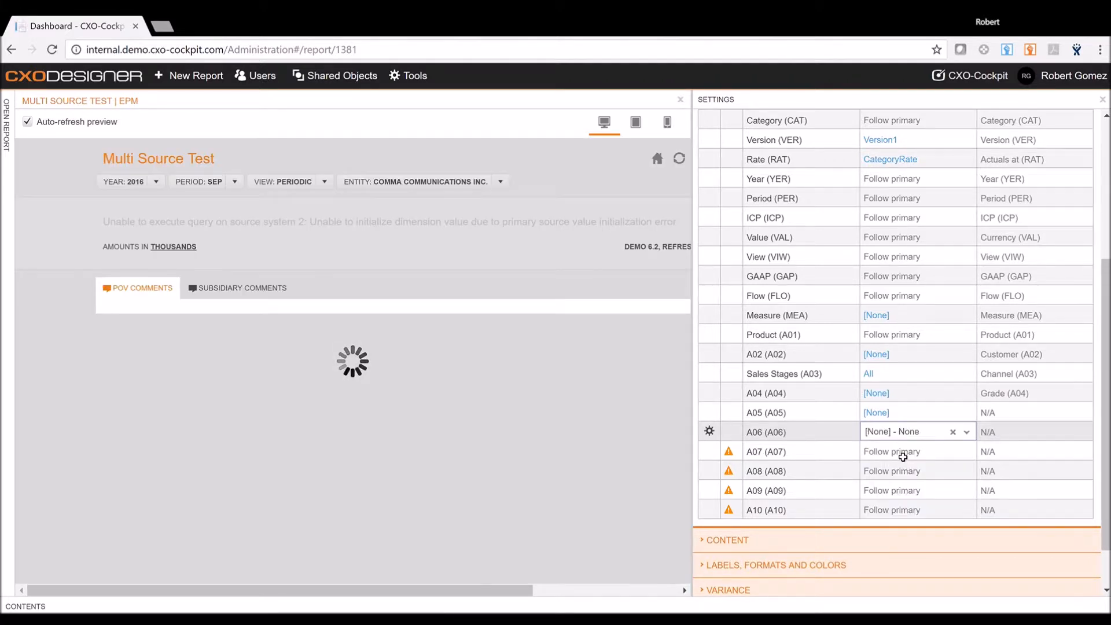
Set the CRM source's A07 and A08 dimensions to [None]
mouse_move(735, 457)
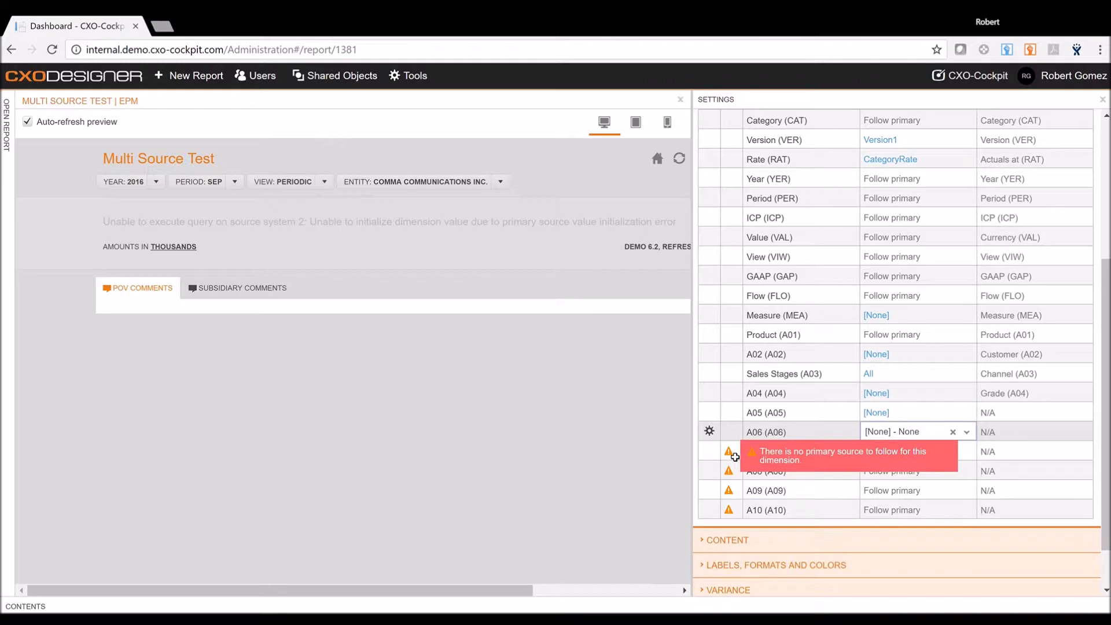
click(918, 455)
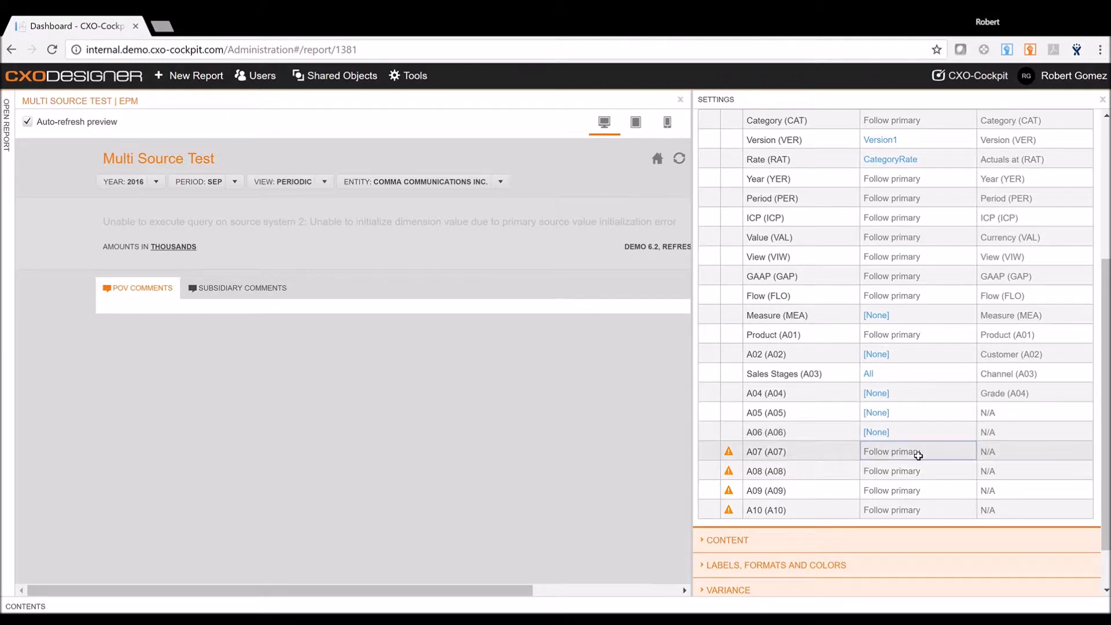
click(911, 460)
click(877, 517)
scroll(898, 459, down, 1)
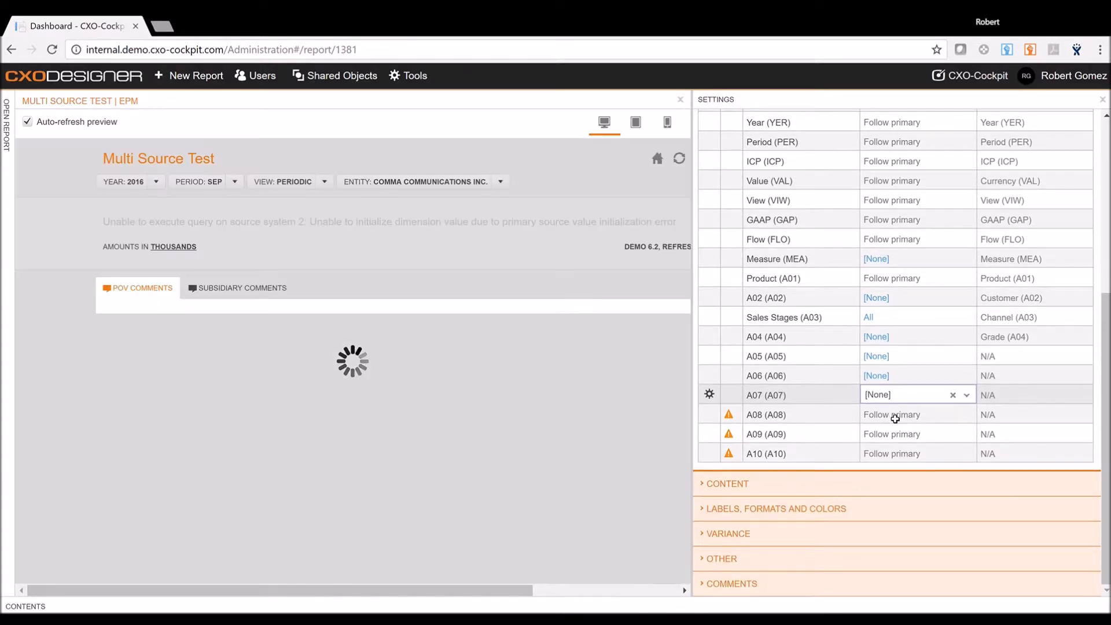
click(895, 419)
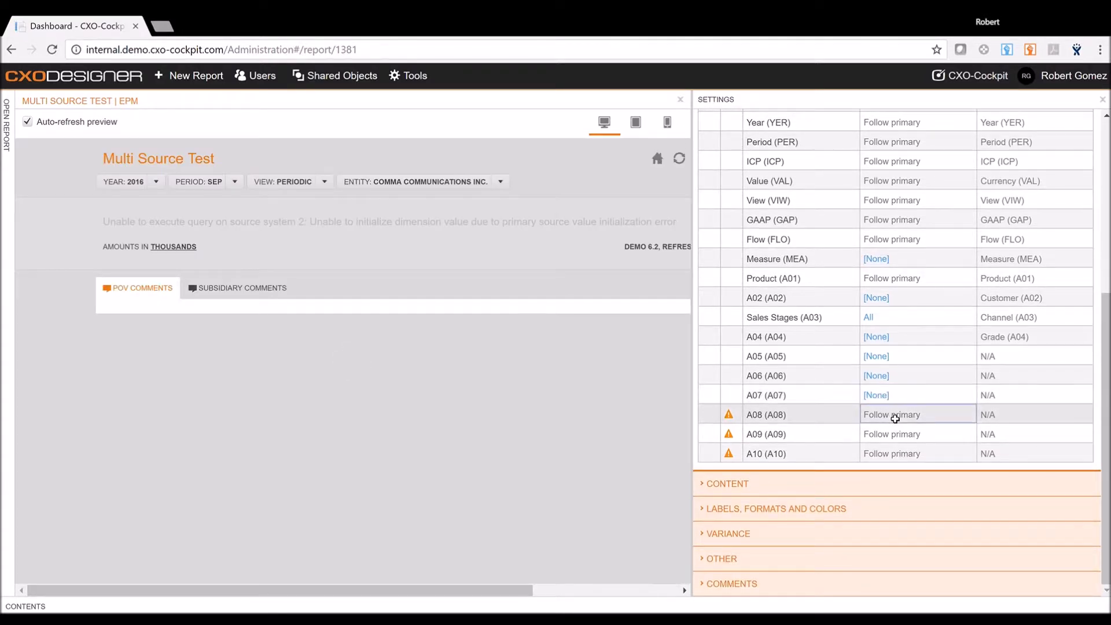
click(896, 419)
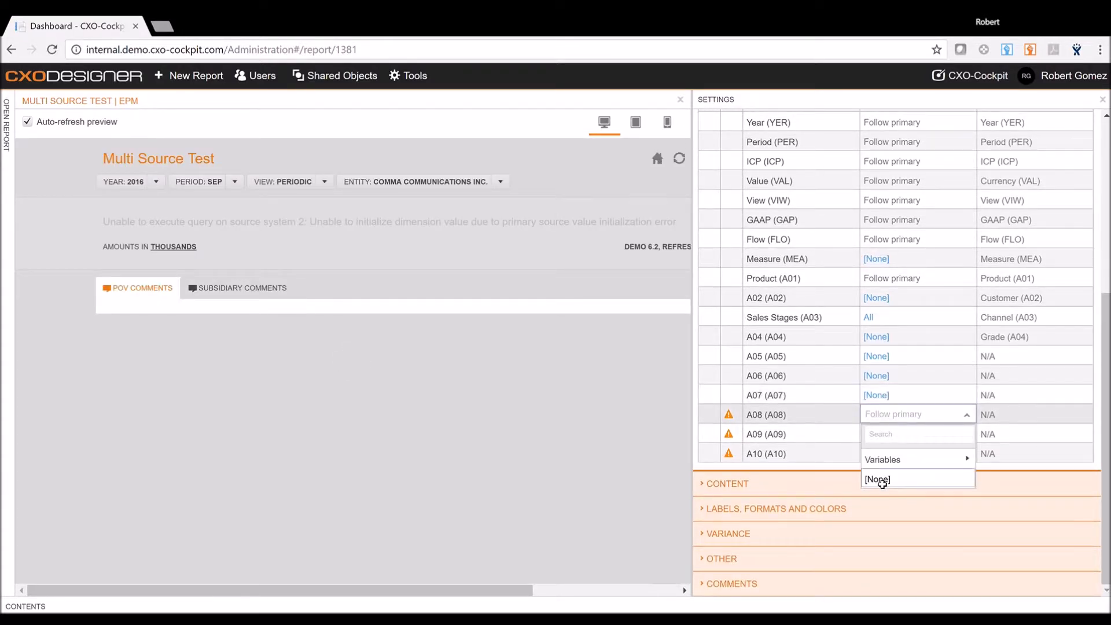
click(882, 489)
click(883, 491)
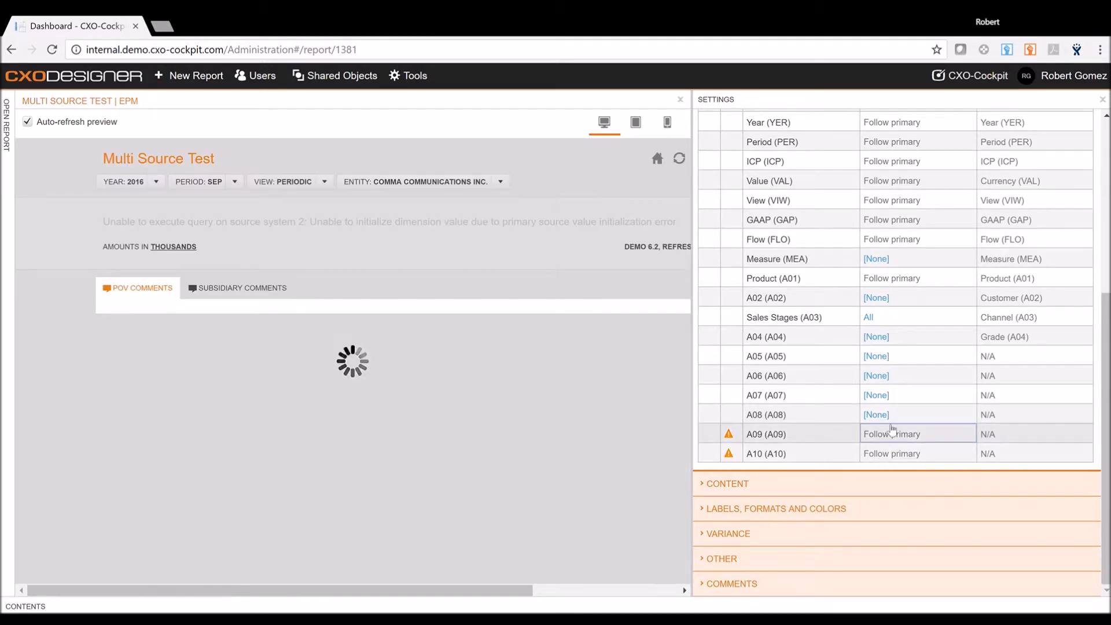
Set the CRM source's A09 and A10 dimensions to [None]
click(891, 434)
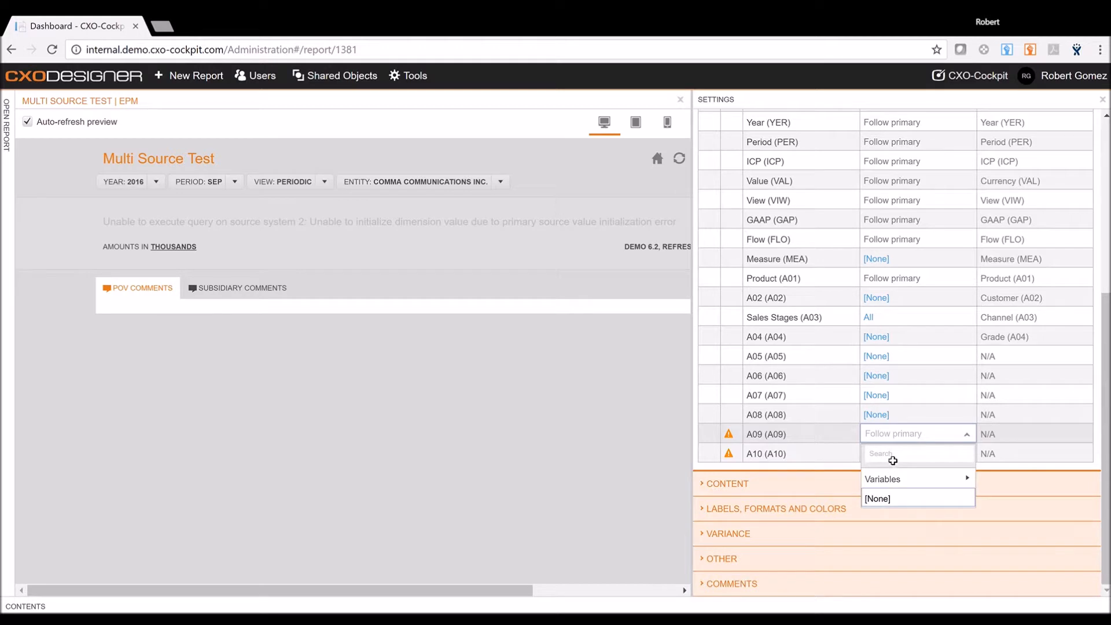
click(891, 498)
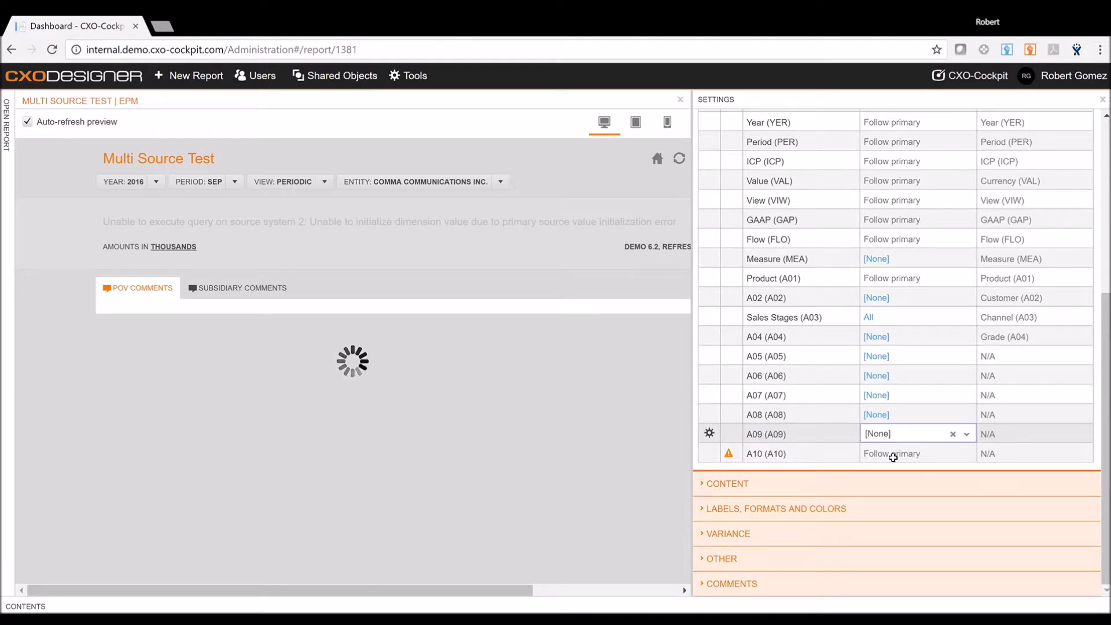
click(892, 454)
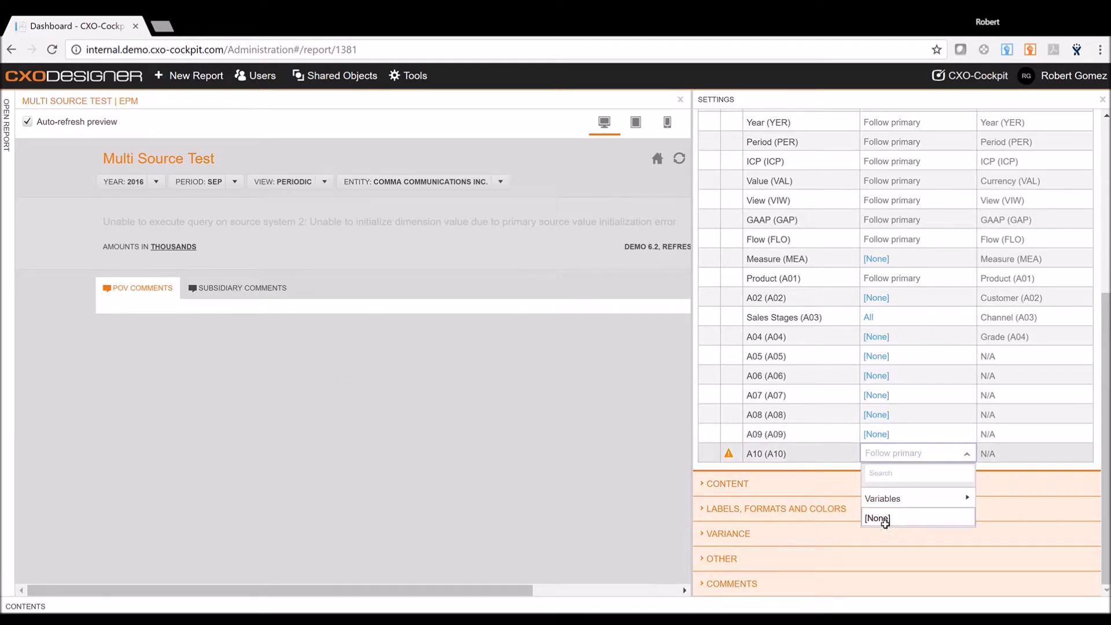
click(885, 519)
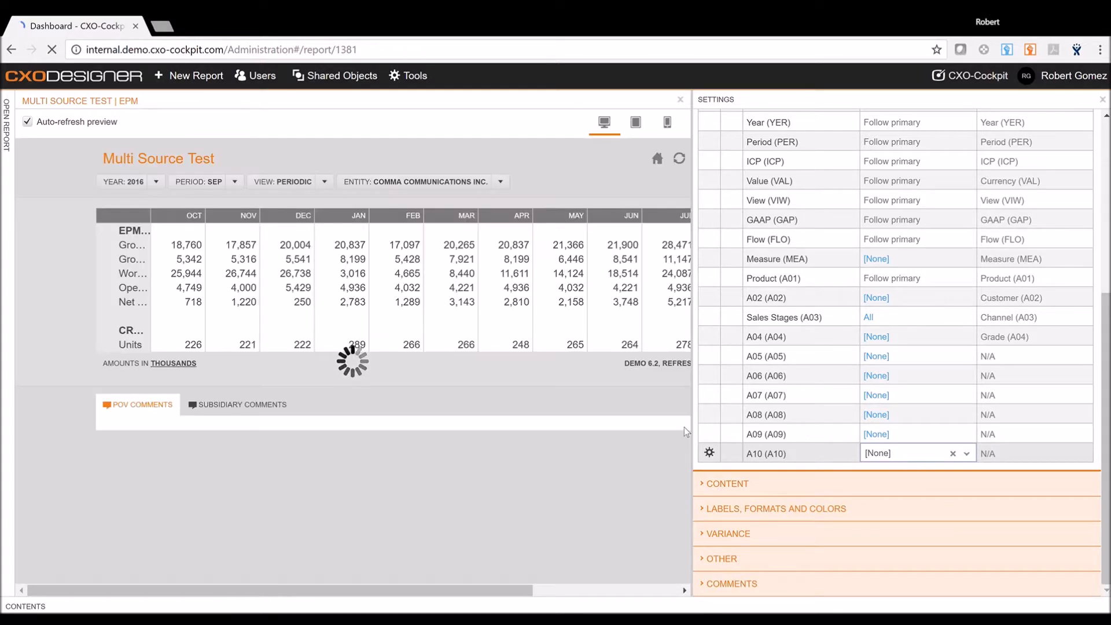
Close the report settings and open the Profit and Loss - Simple (Rows) list for editing, at its last CRM items
scroll(758, 320, up, 1)
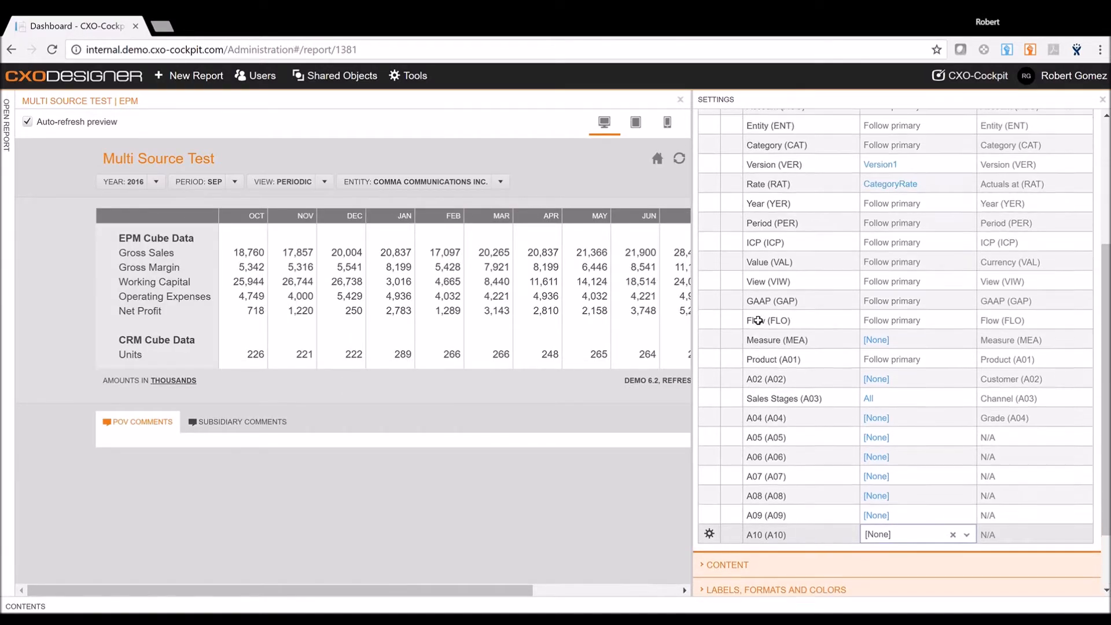
scroll(758, 320, up, 4)
click(711, 247)
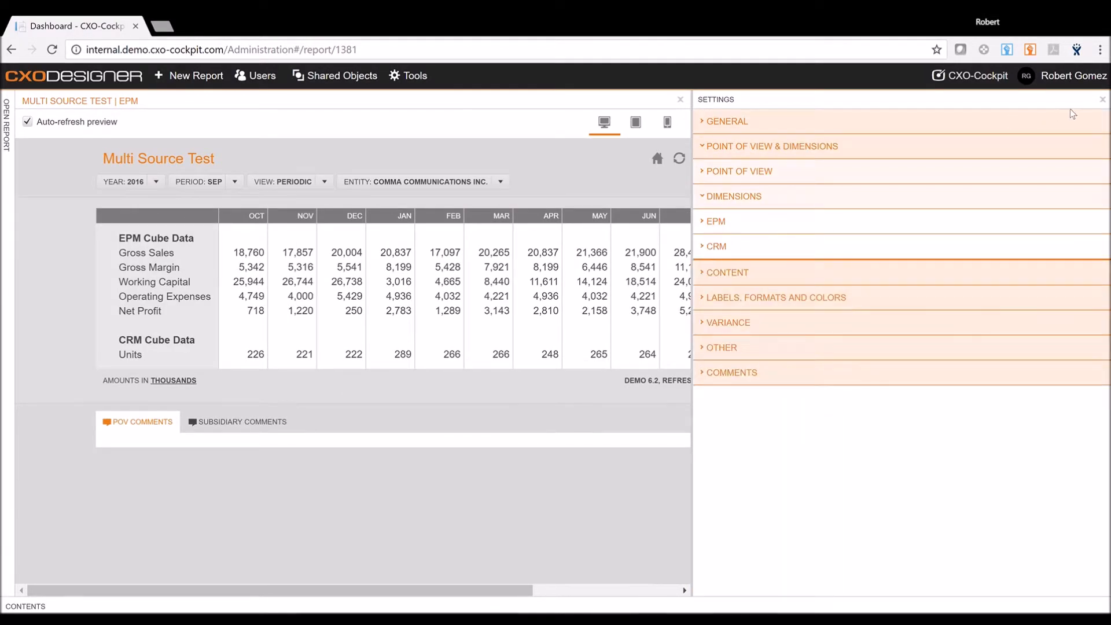
click(1102, 100)
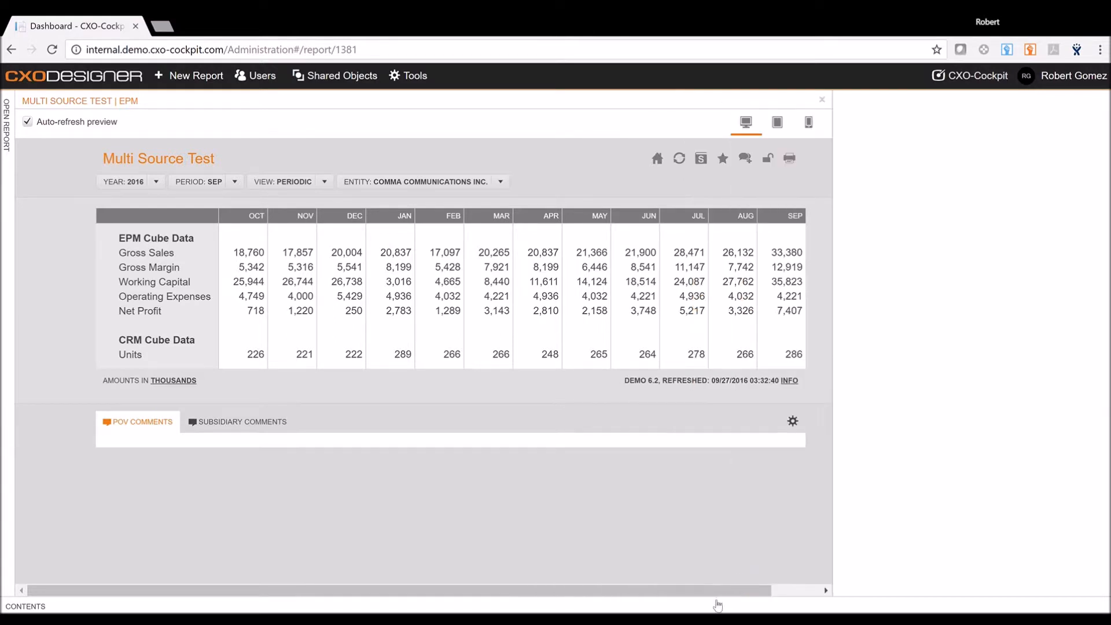
click(697, 609)
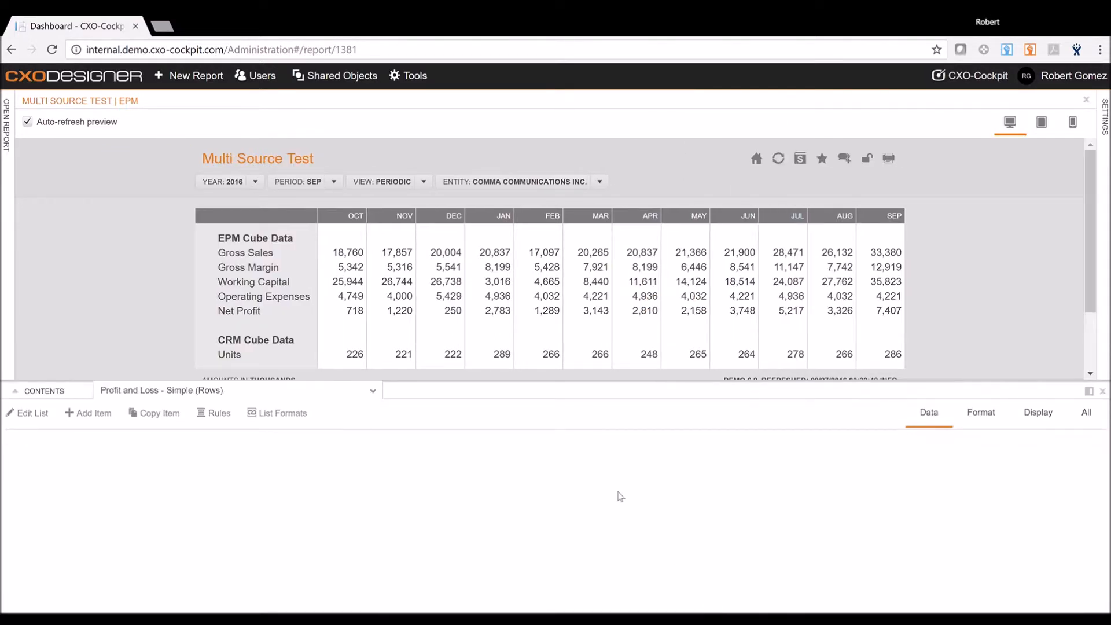
drag(1093, 226, 1094, 267)
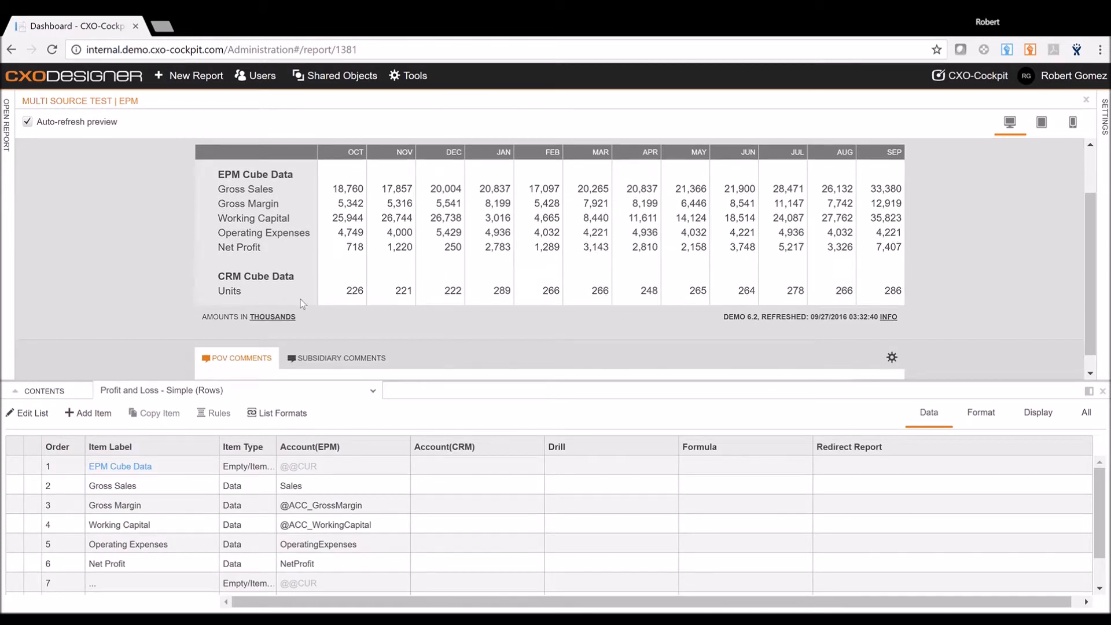
scroll(241, 488, down, 1)
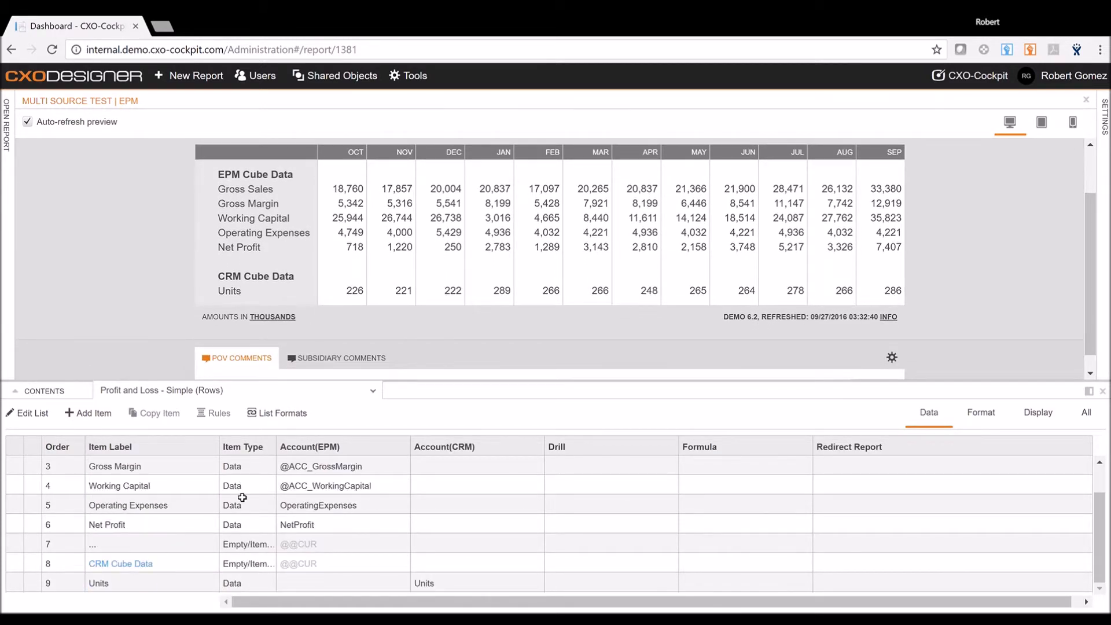
Add a data item to the end of the rows list and set its CRM account to Average unit price
drag(75, 388, 79, 353)
click(92, 383)
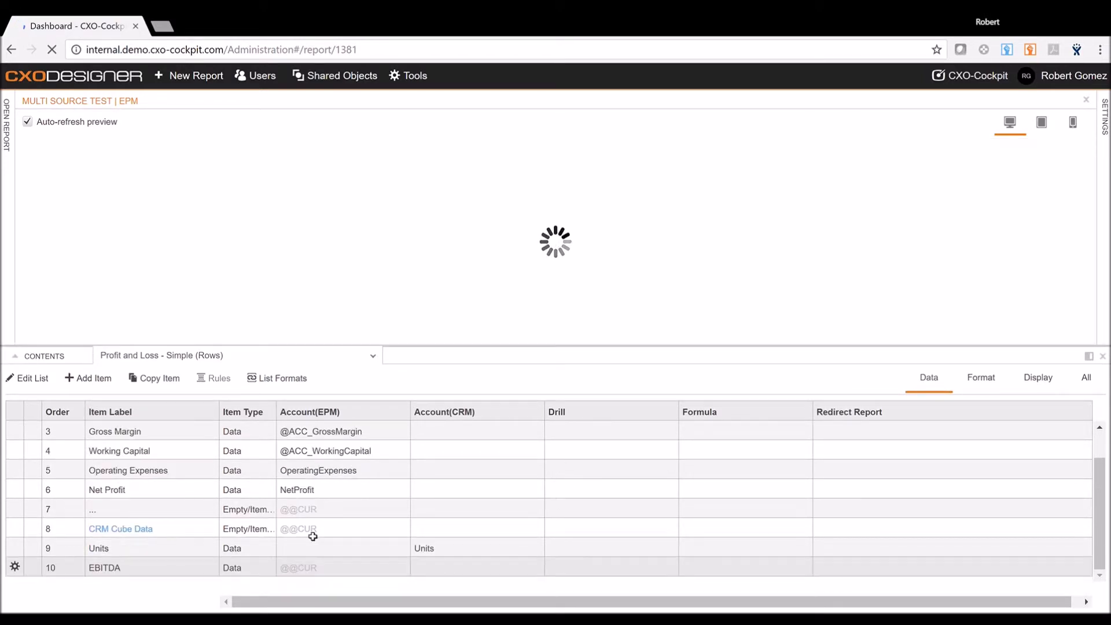
click(439, 572)
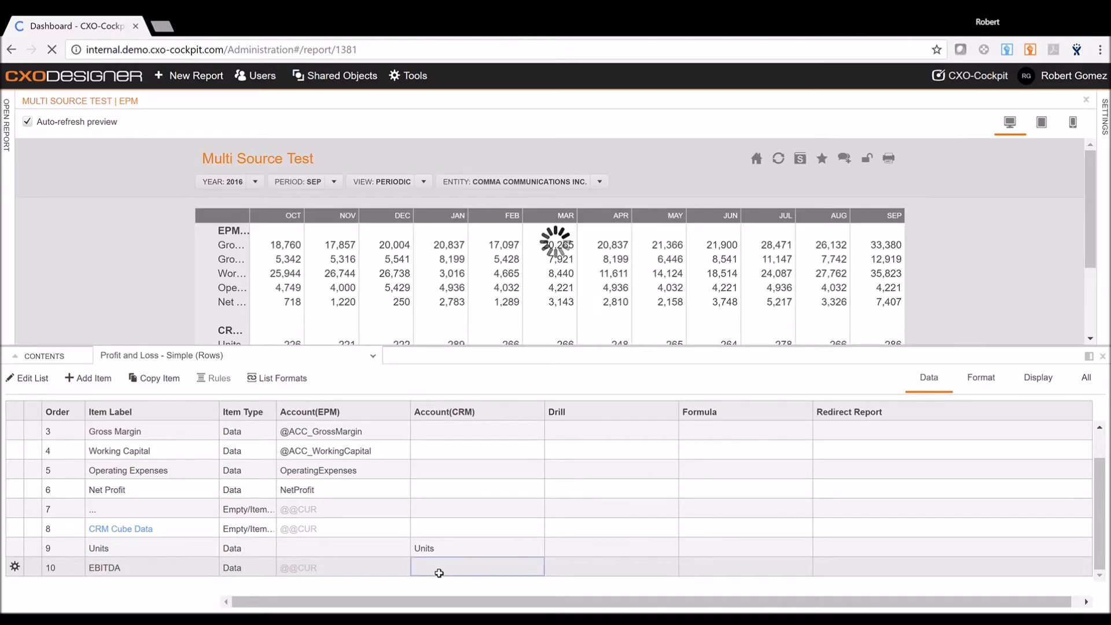
click(441, 572)
text(unit)
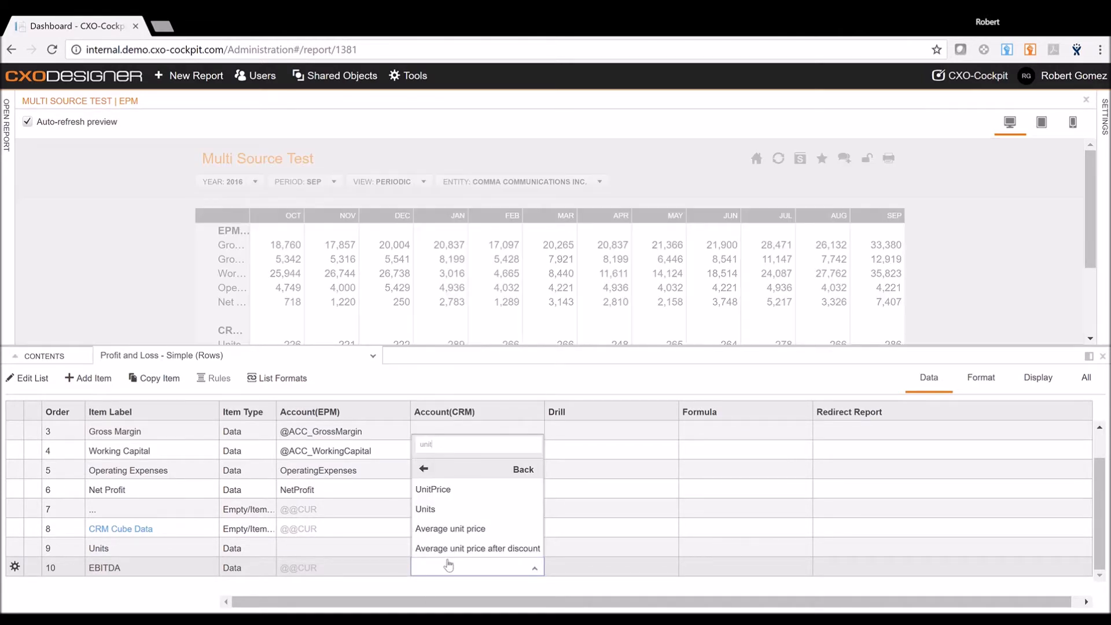
click(449, 529)
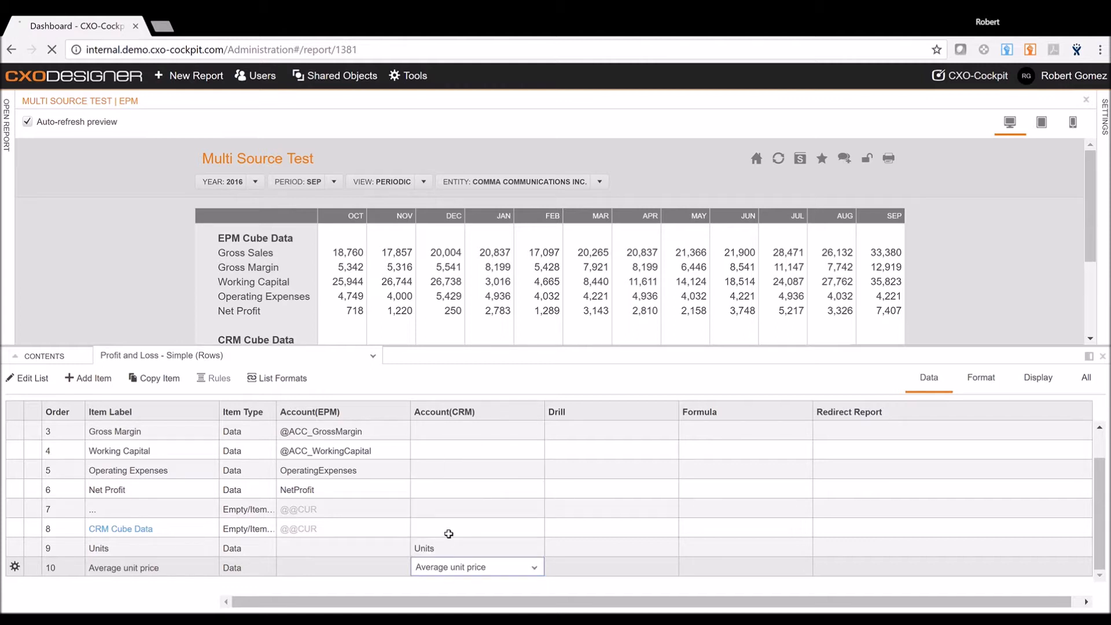
Set the number format of the Average unit price row to Unchanged_1
scroll(327, 295, down, 3)
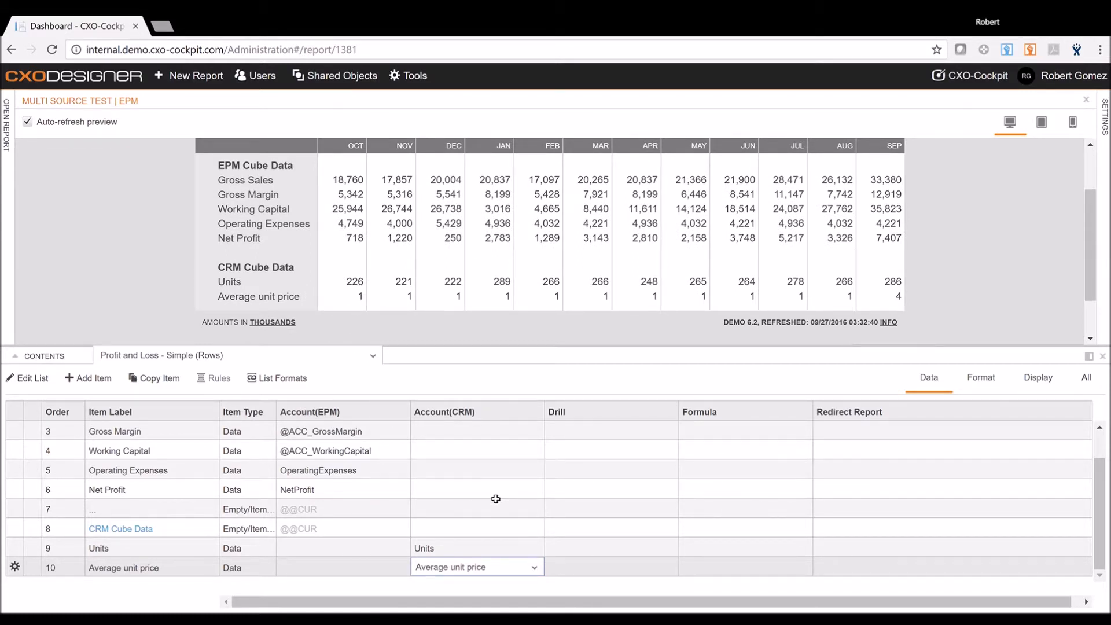
click(997, 376)
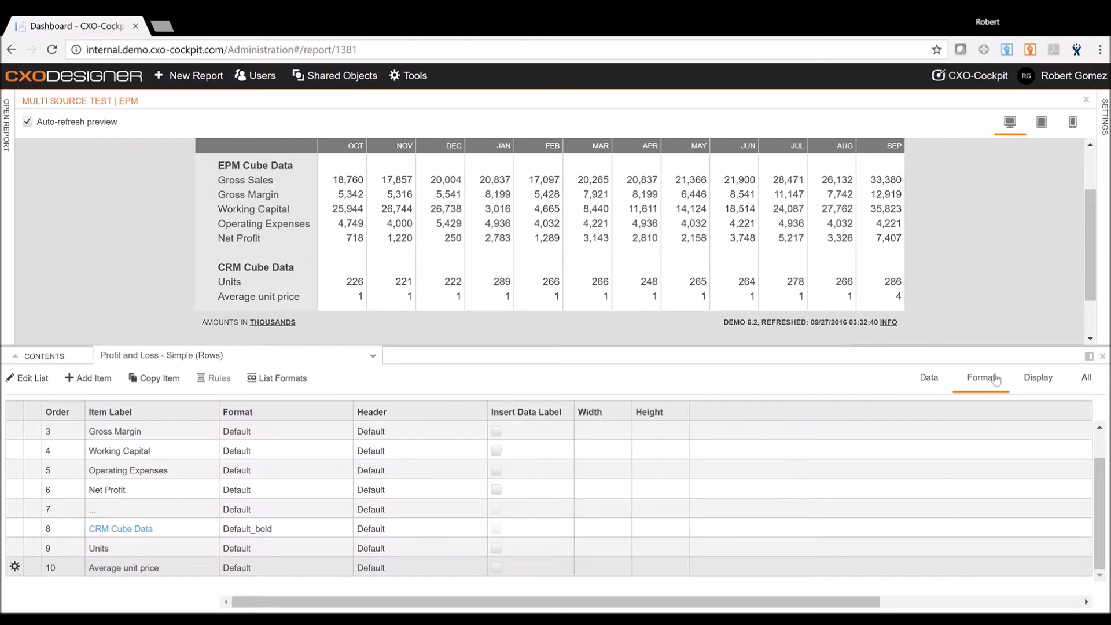
click(276, 572)
click(276, 572)
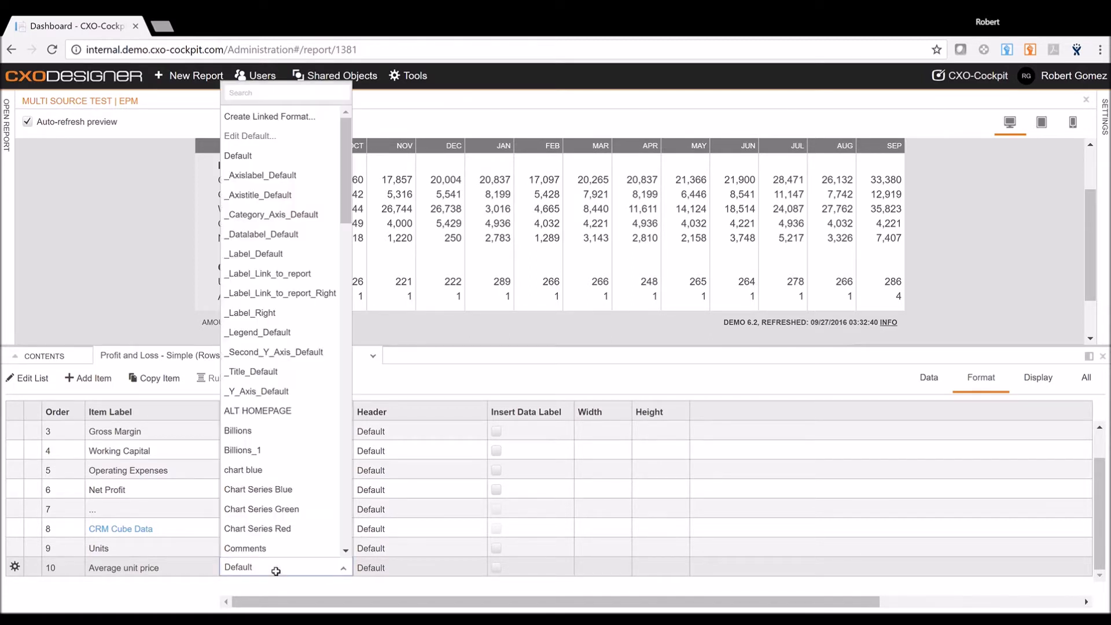
text(unchan)
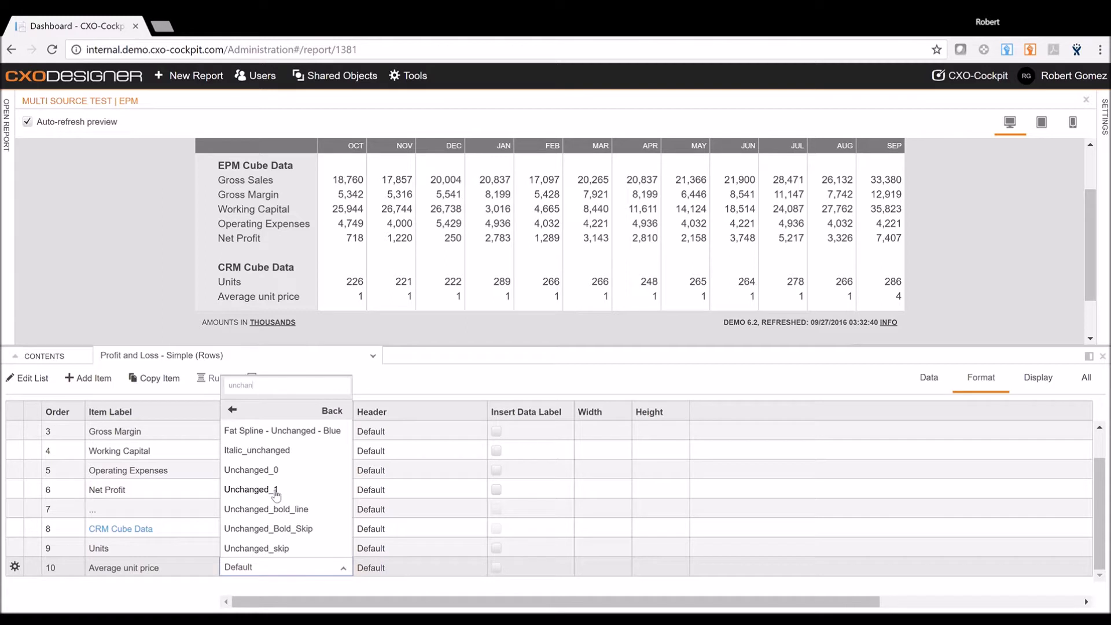
click(277, 491)
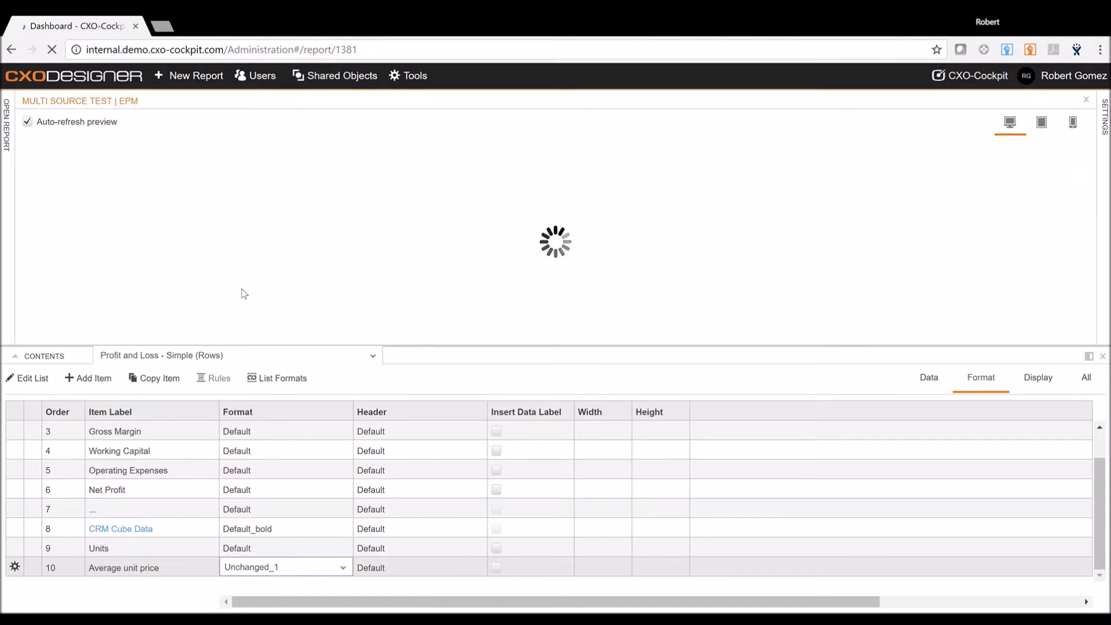
scroll(290, 275, down, 1)
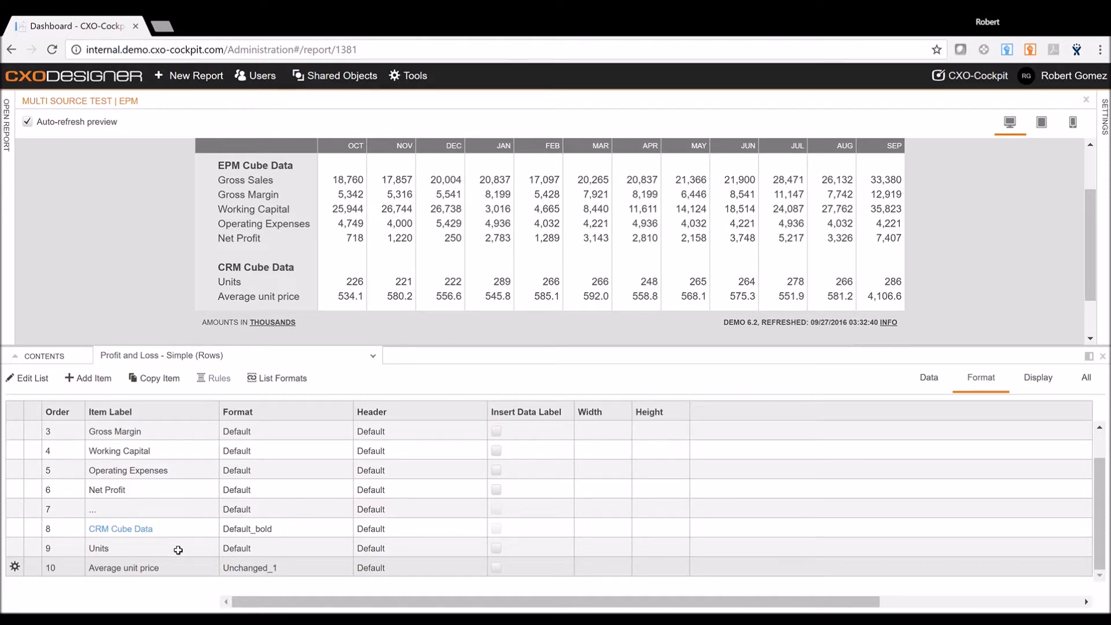
Add another data item to the rows list with Returns as its CRM account
click(88, 378)
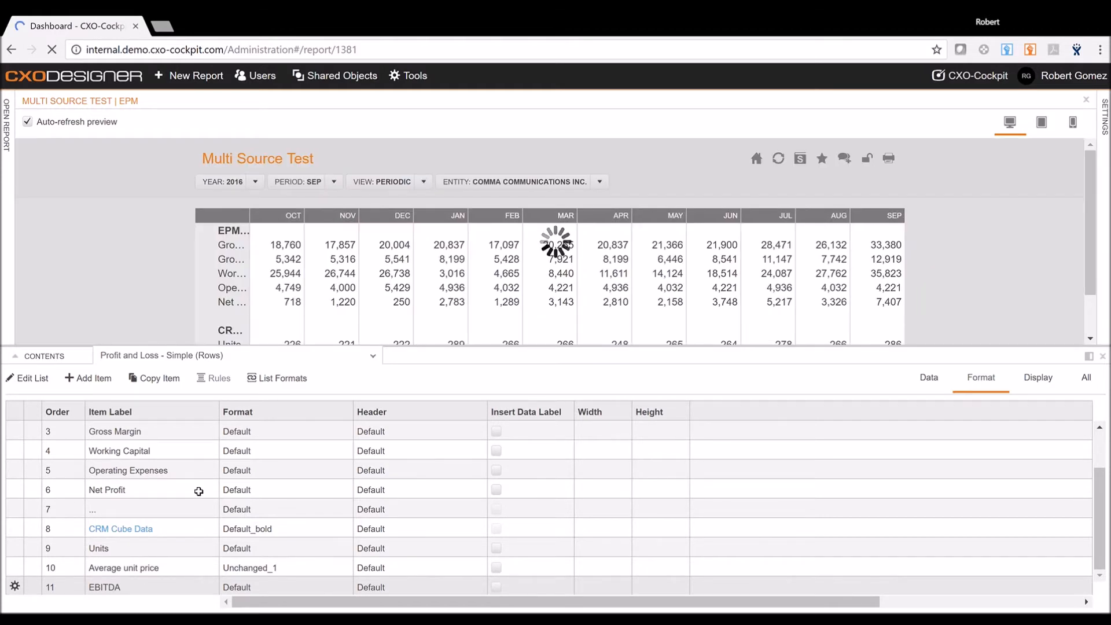
scroll(199, 491, down, 1)
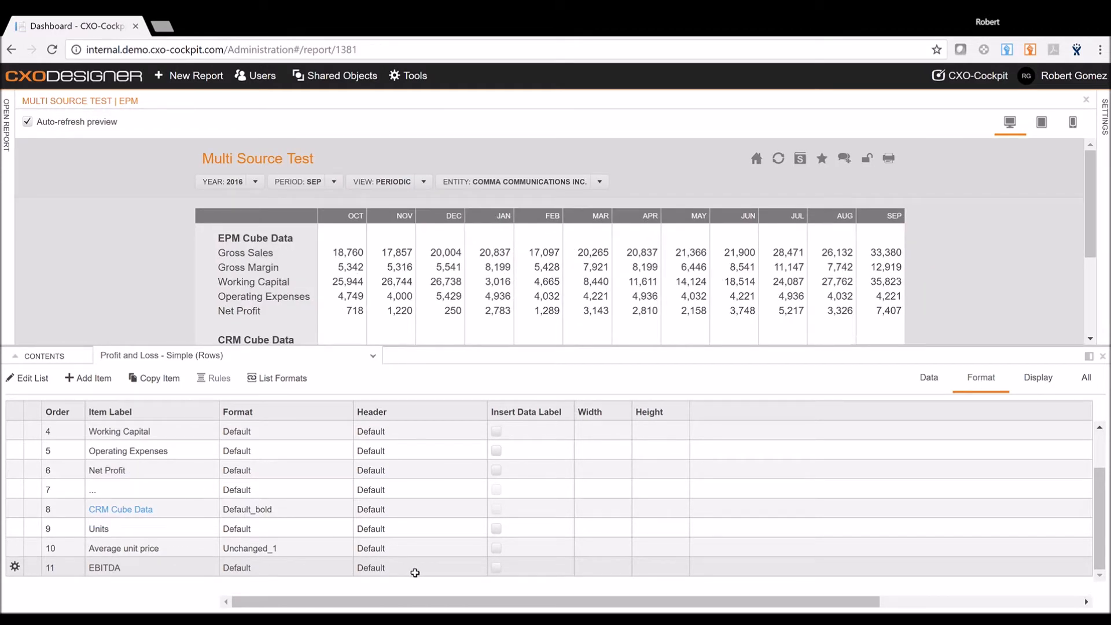
click(946, 378)
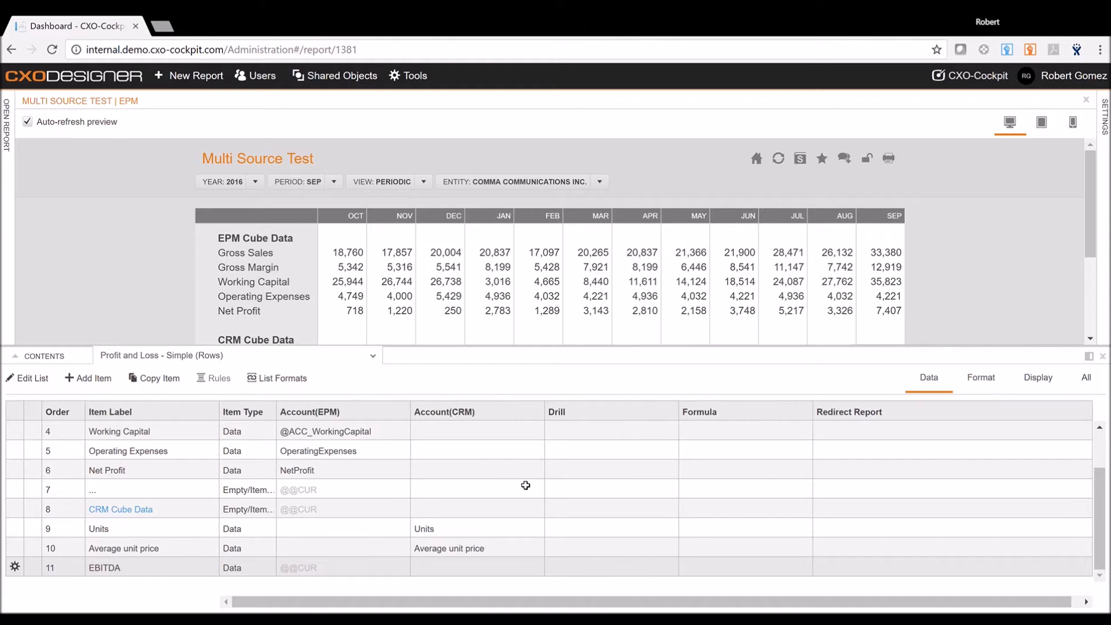
click(471, 572)
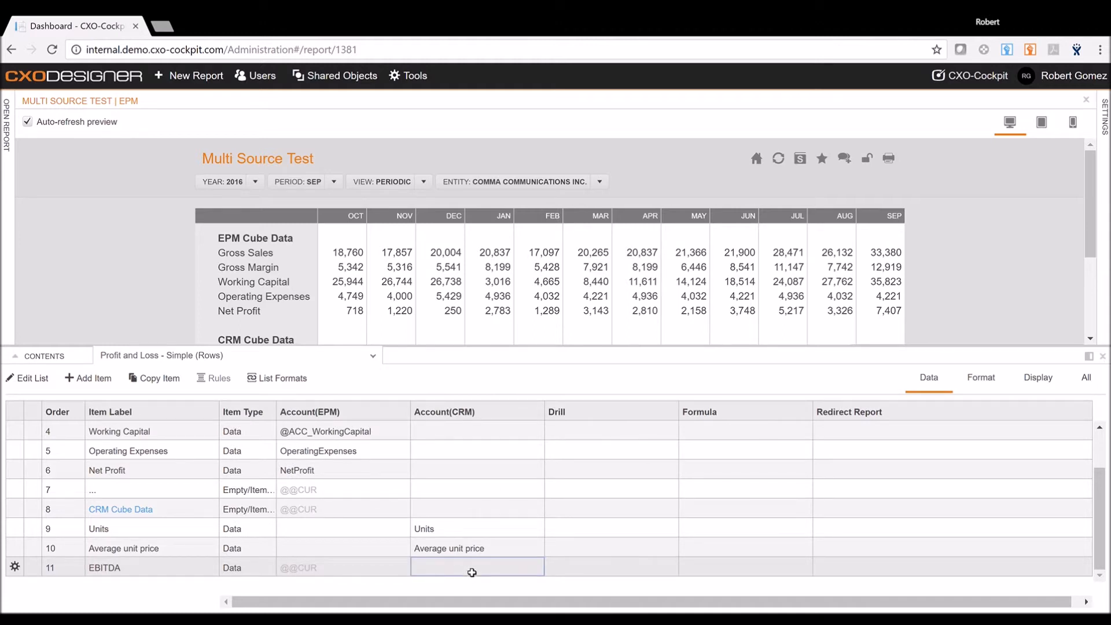
click(472, 572)
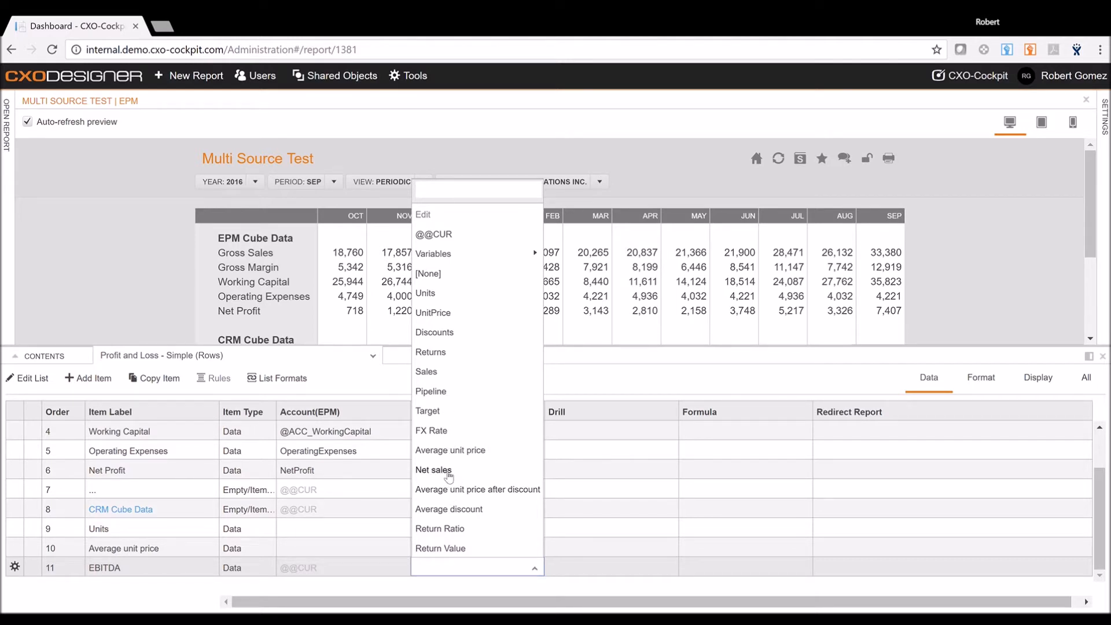
click(441, 357)
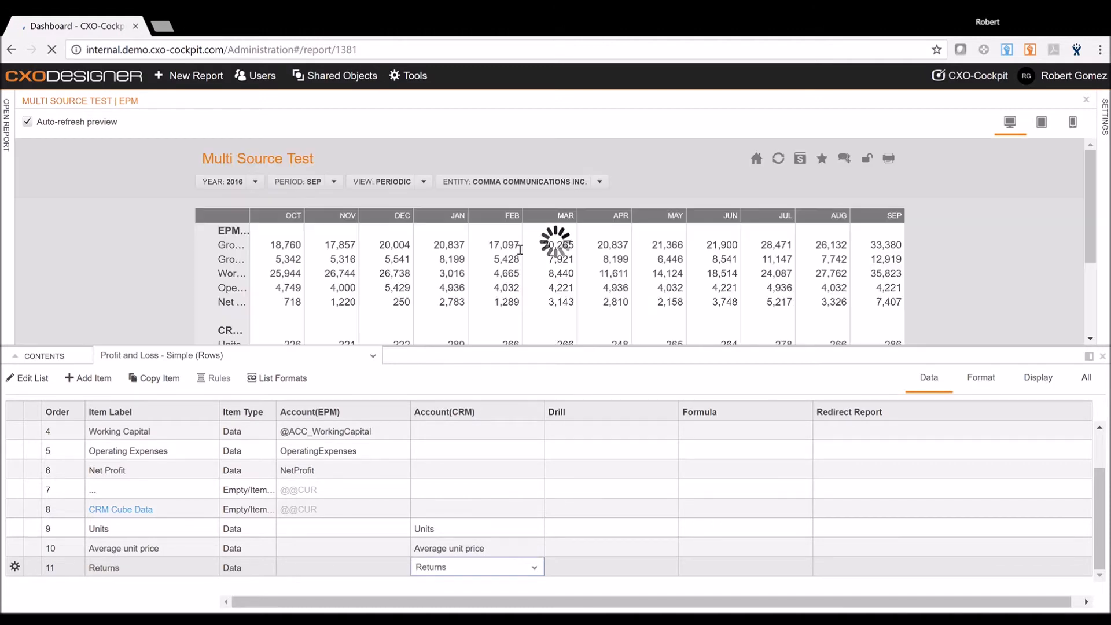
scroll(513, 245, down, 4)
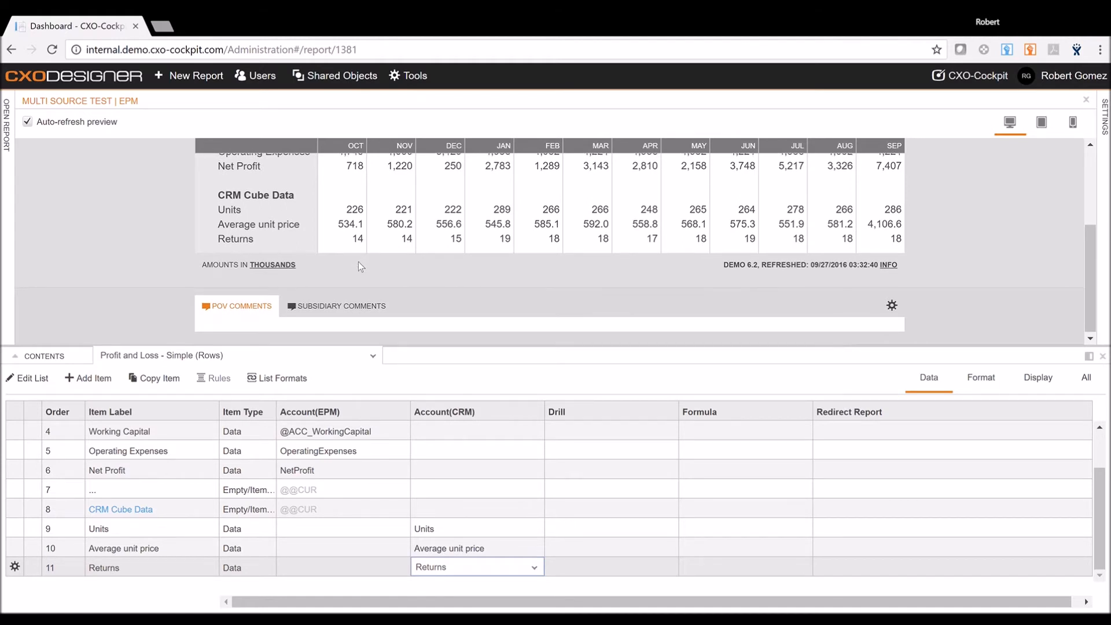
Add a data item after Returns and set its CRM account to Discounts
click(100, 378)
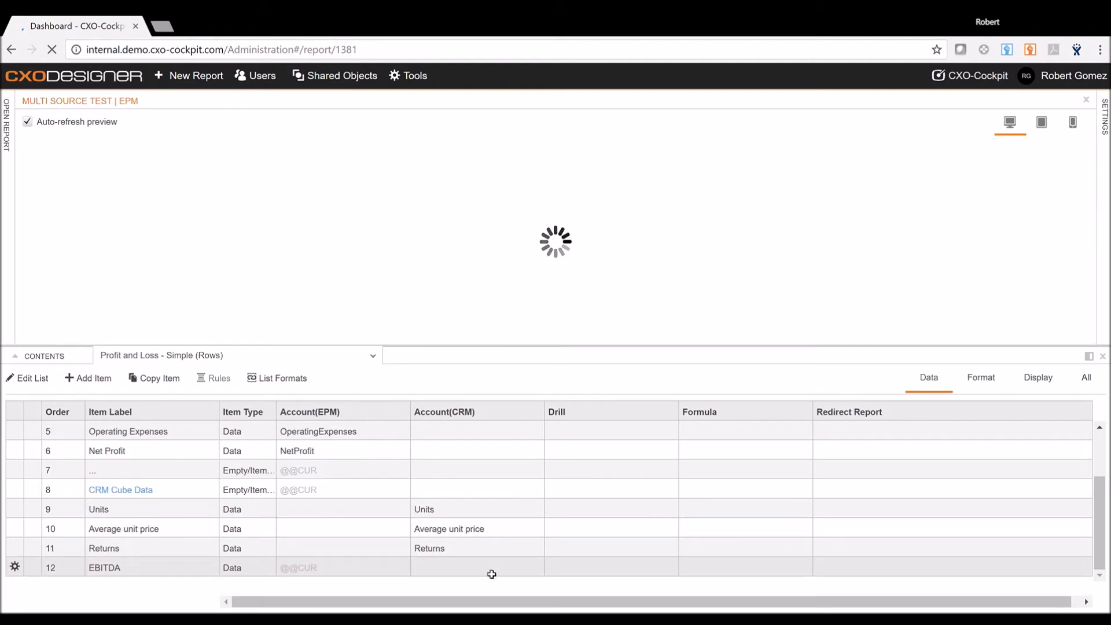
click(479, 569)
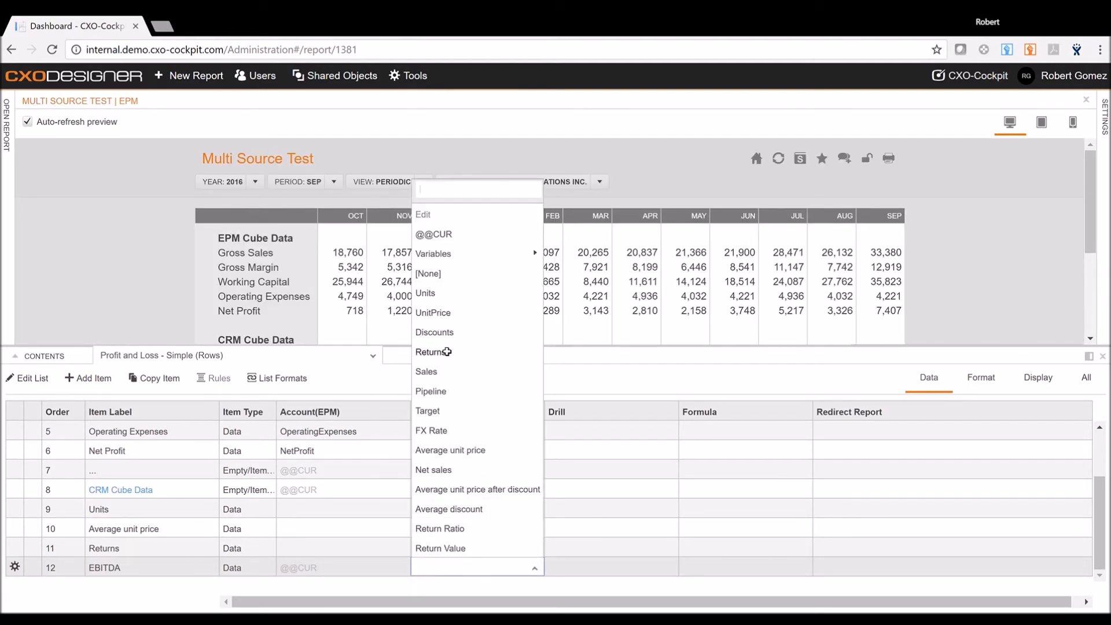
click(434, 332)
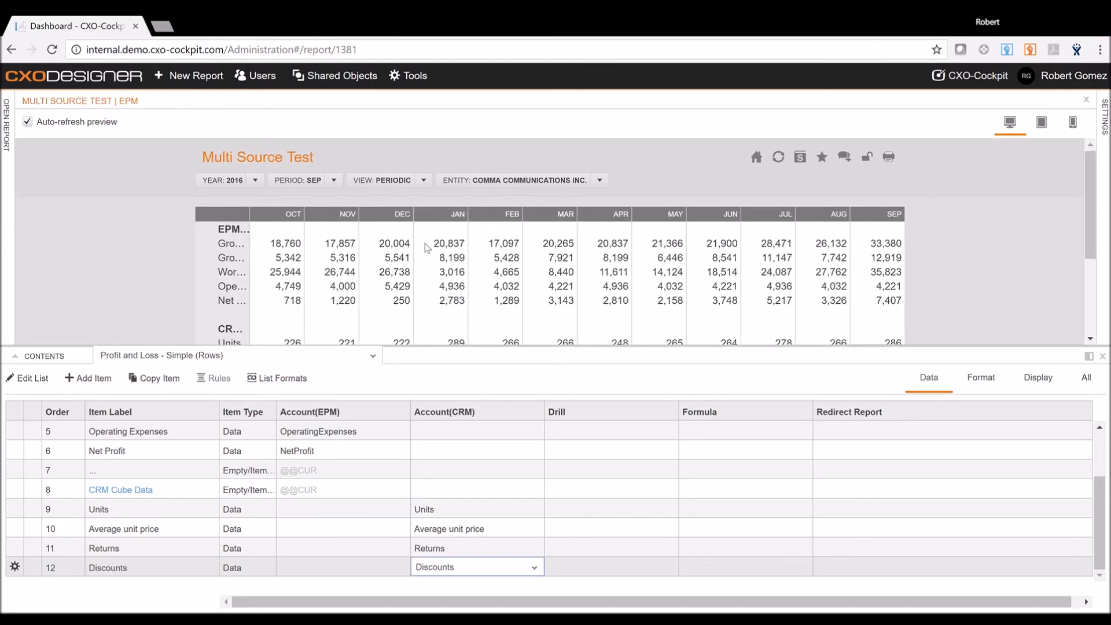
scroll(427, 248, down, 5)
scroll(393, 249, up, 1)
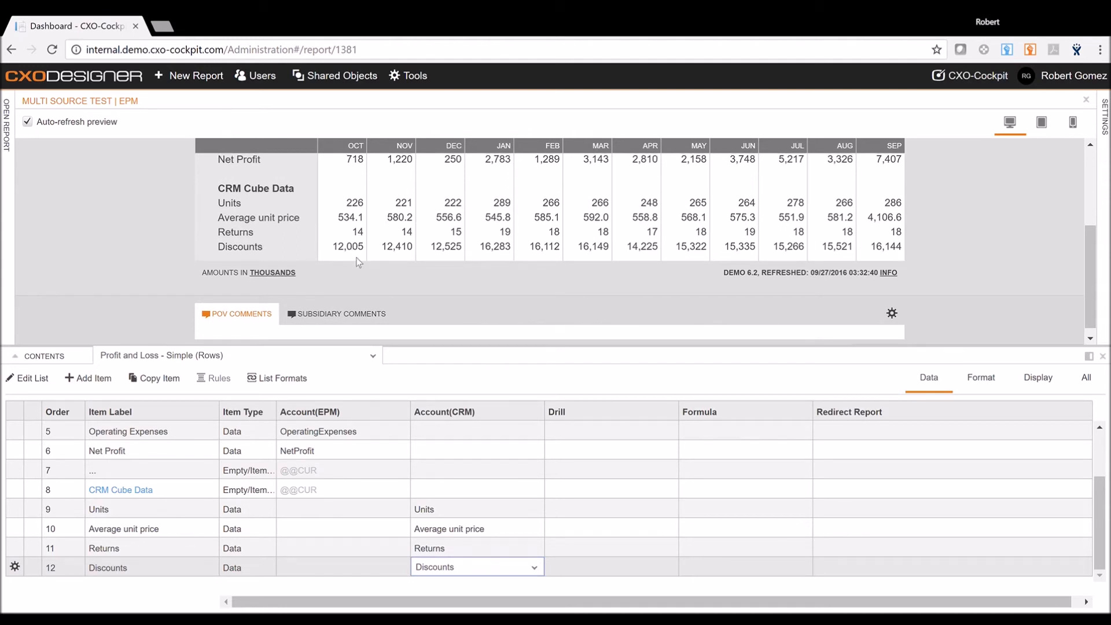
Add a data item after Discounts with Return Value as its CRM account
click(107, 379)
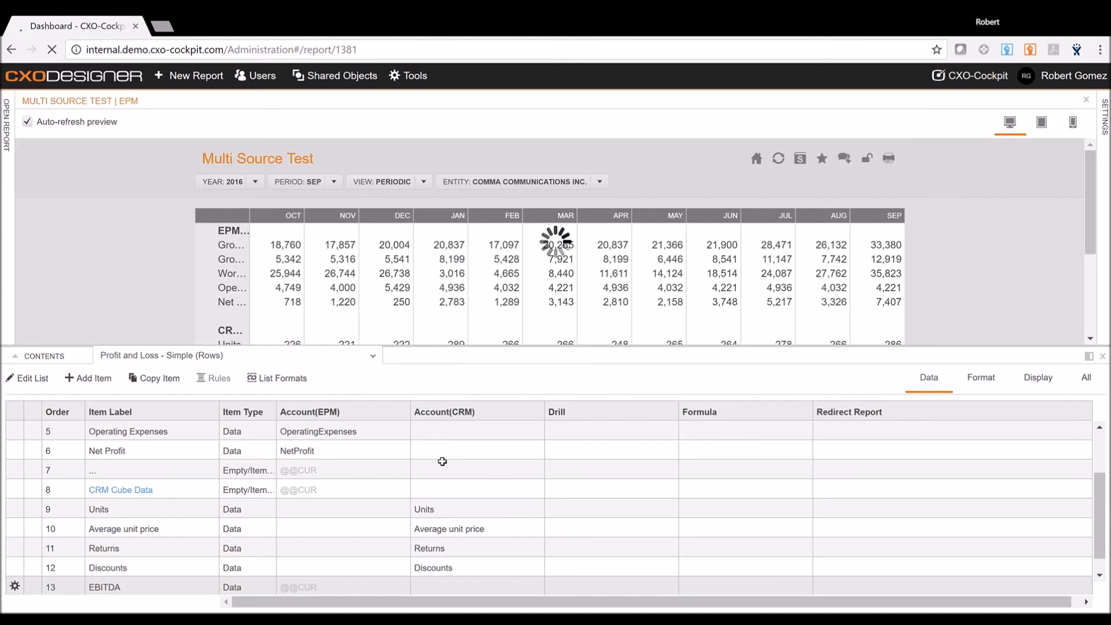
scroll(486, 527, down, 1)
click(458, 569)
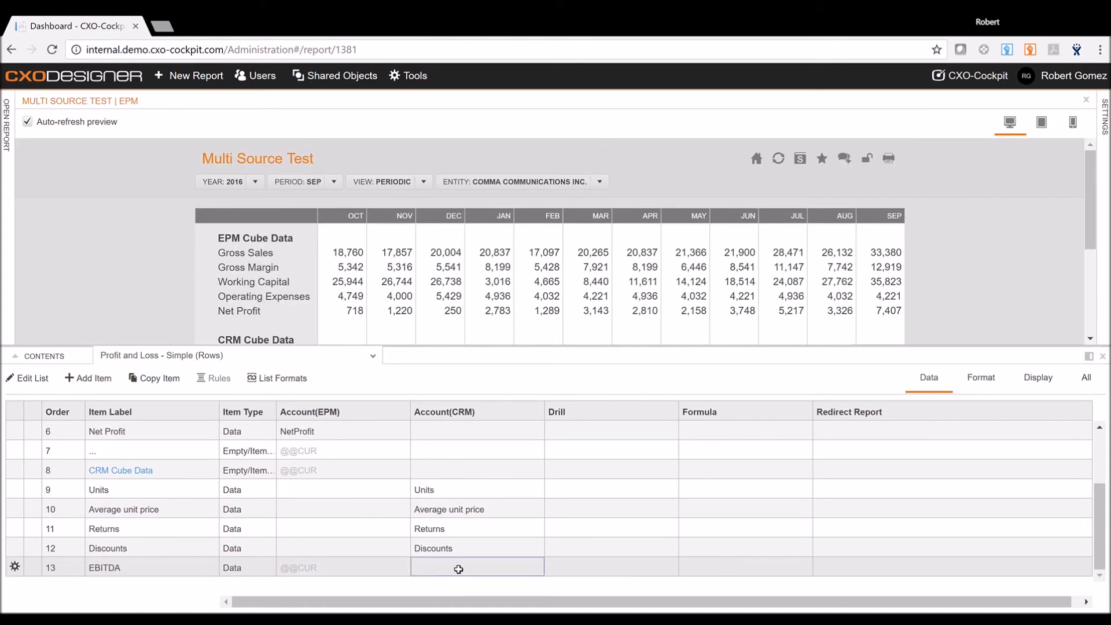
click(456, 571)
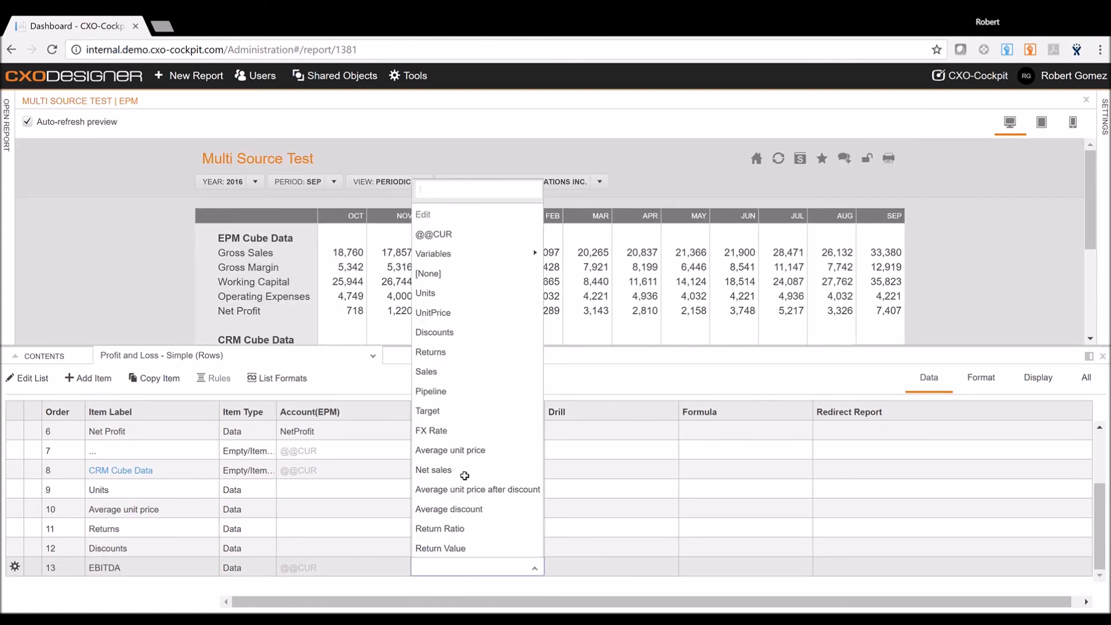
click(448, 549)
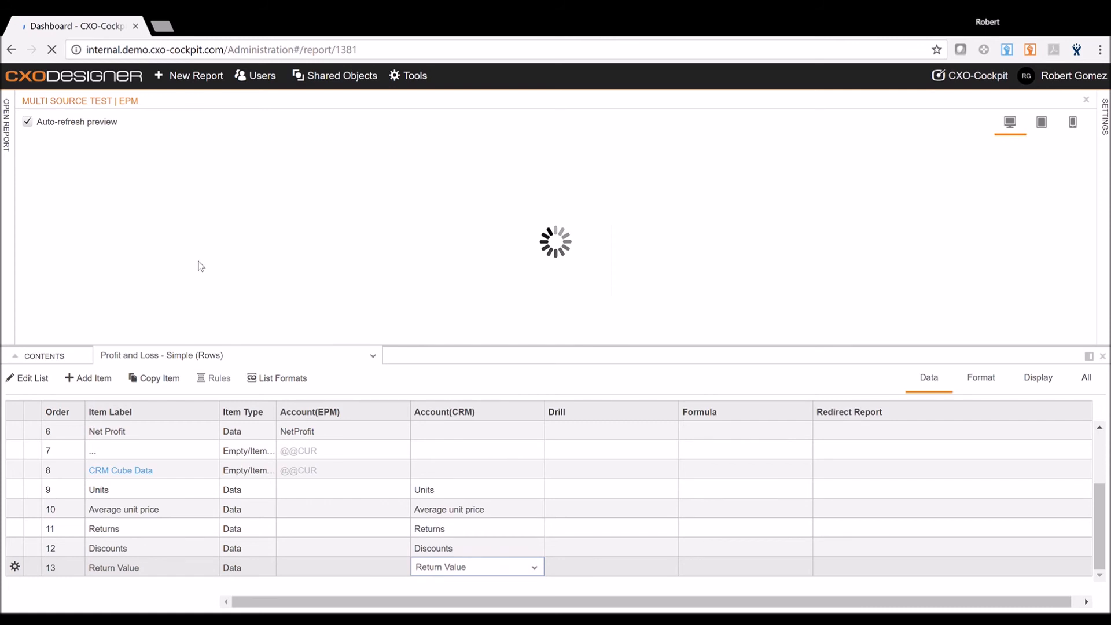
Review the EPM and CRM rows in the preview and open the Multi Source Test report in CXO-Cockpit
scroll(200, 266, down, 3)
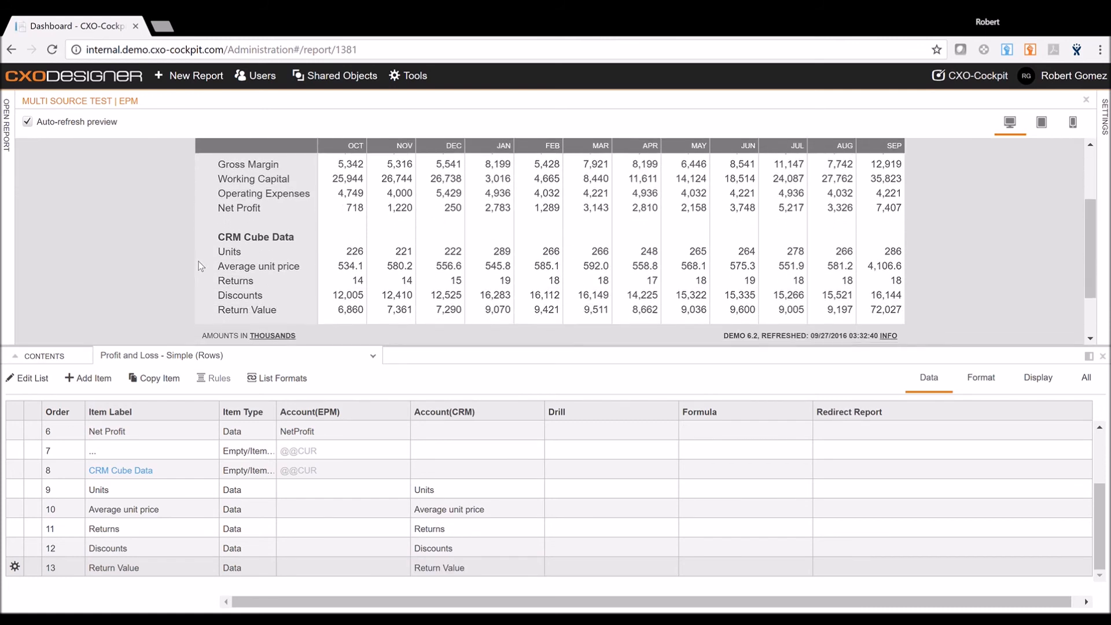
scroll(200, 266, up, 2)
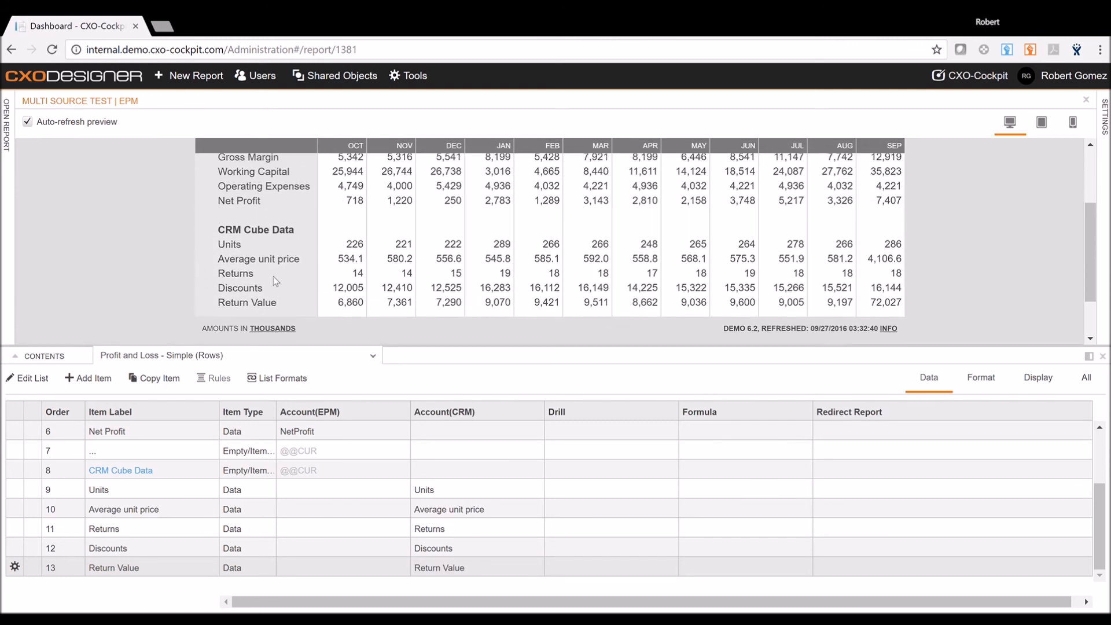
scroll(397, 272, up, 2)
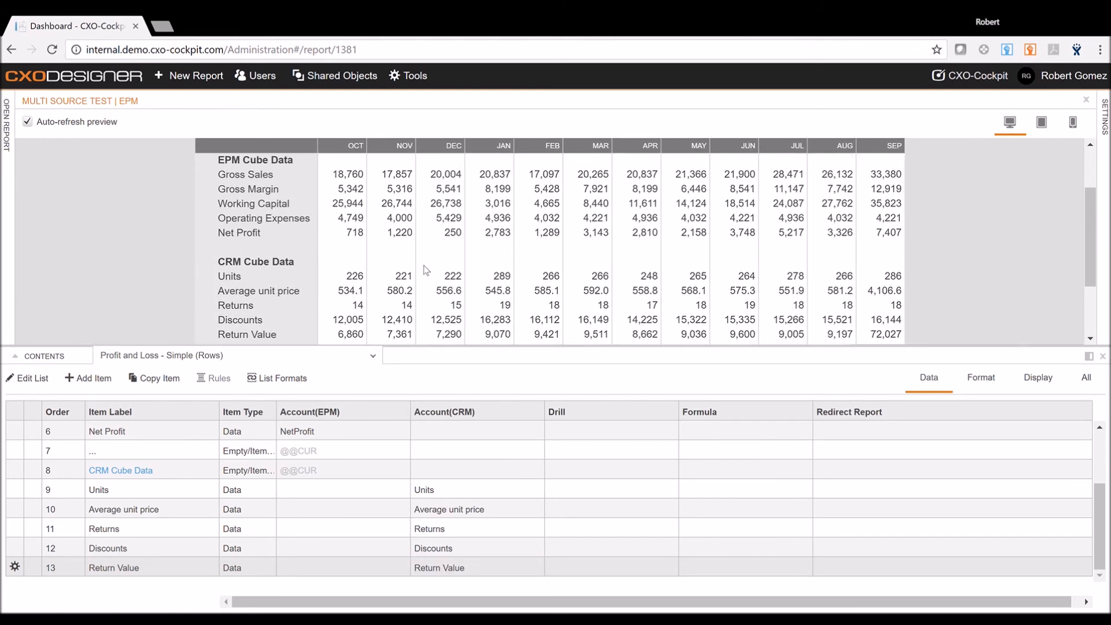
click(976, 80)
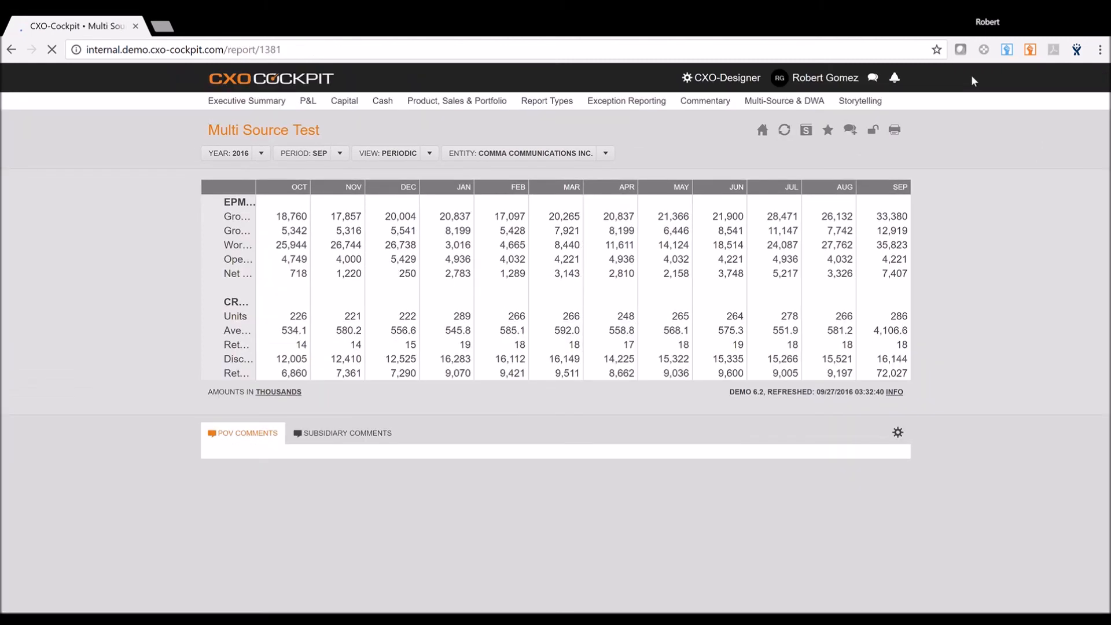